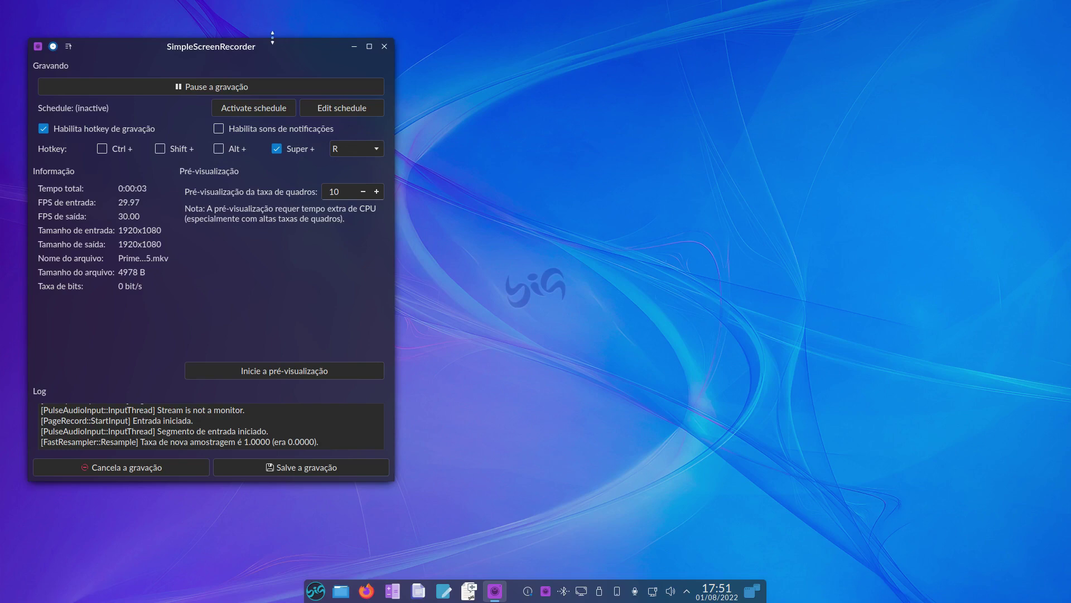
Clear the SimpleScreenRecorder window off the desktop and browse the application launcher's categories, including Desligar / Sessão and Configurações
{"action": "left_click_drag", "start_coordinate": [198, 52], "coordinate": [413, 56]}
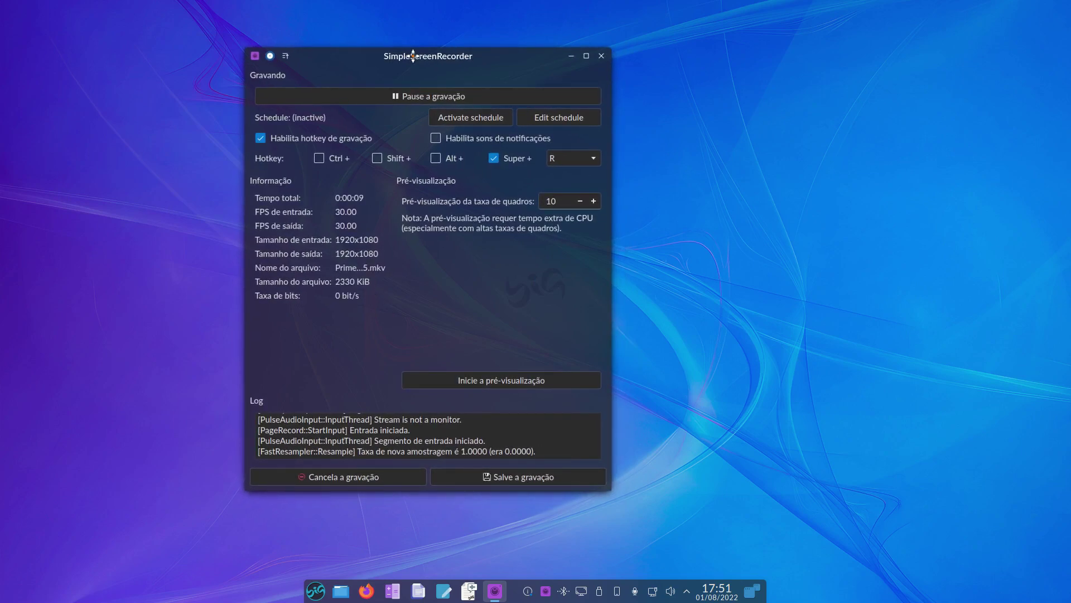
{"action": "key", "text": "super+Page_Down"}
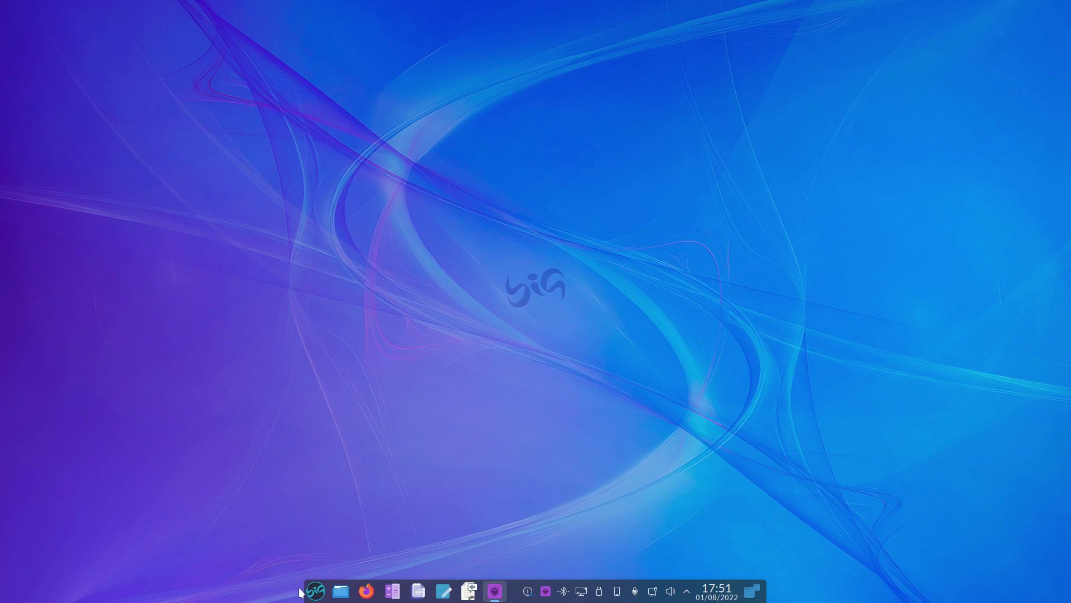
{"action": "left_click", "coordinate": [316, 591]}
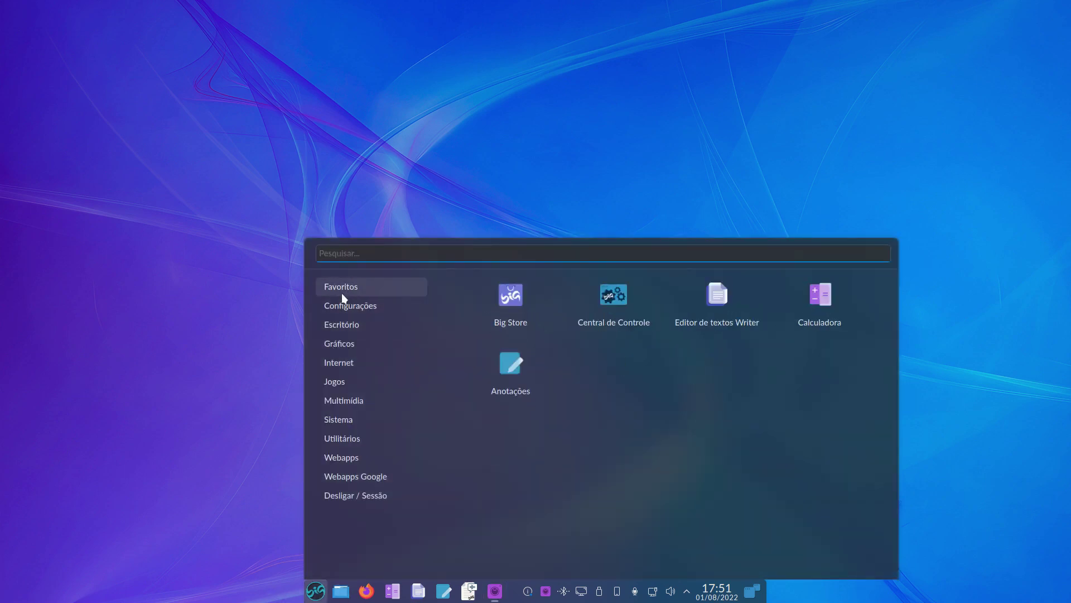
{"action": "mouse_move", "coordinate": [349, 439]}
{"action": "mouse_move", "coordinate": [360, 476]}
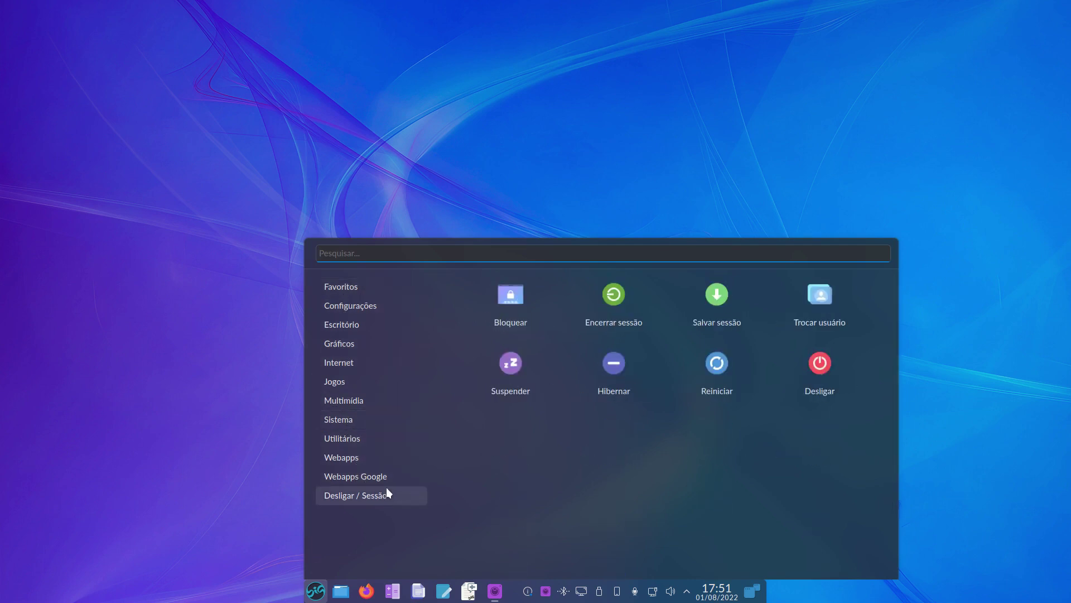
{"action": "mouse_move", "coordinate": [356, 306]}
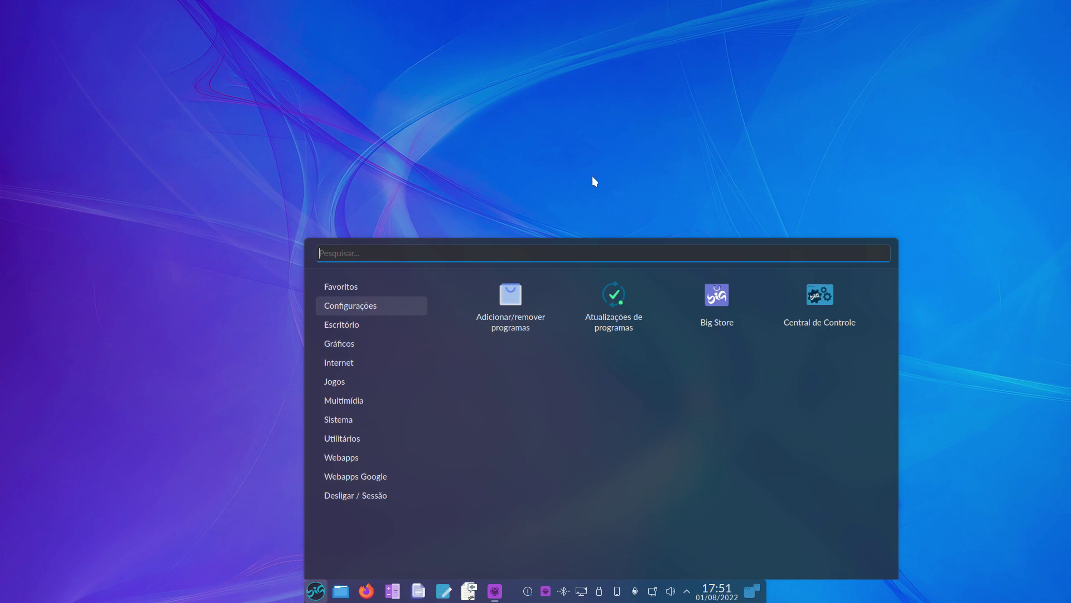
{"action": "left_click", "coordinate": [427, 144]}
Look at the clock's calendar and the audio volume device list in the system tray
{"action": "left_click", "coordinate": [717, 590]}
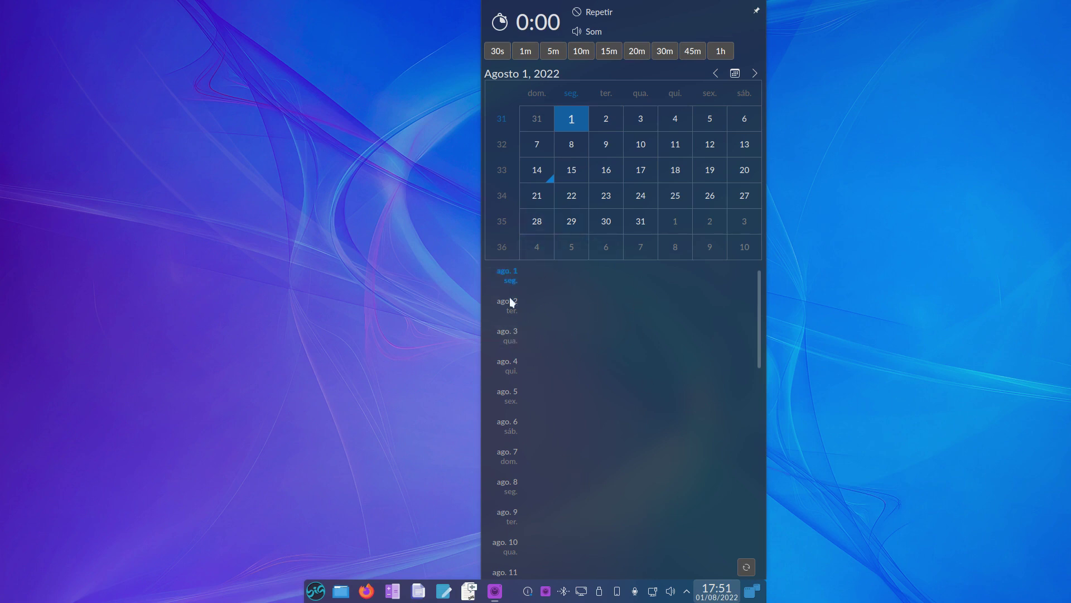
{"action": "left_click", "coordinate": [671, 592]}
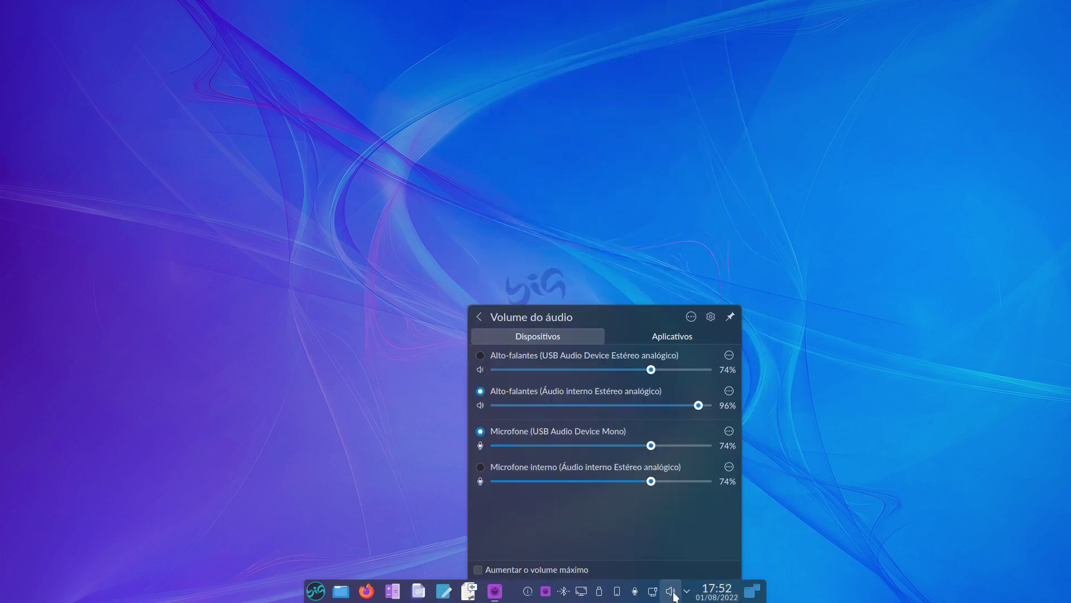
{"action": "left_click", "coordinate": [847, 510]}
View the available networks and the KDE Connect paired devices, closing each popup
{"action": "left_click", "coordinate": [652, 592]}
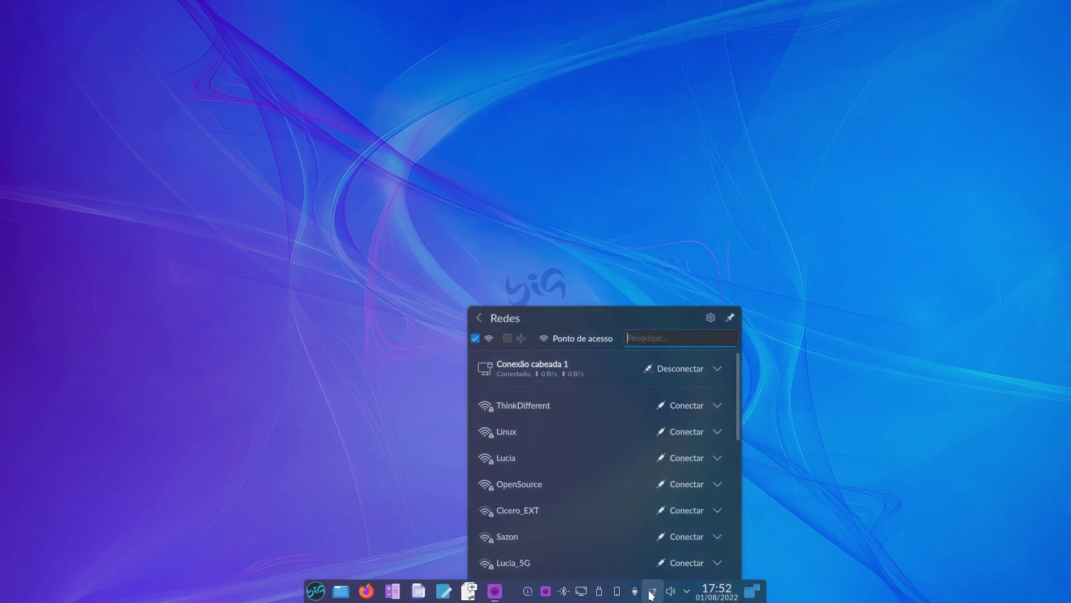
{"action": "left_click", "coordinate": [302, 452]}
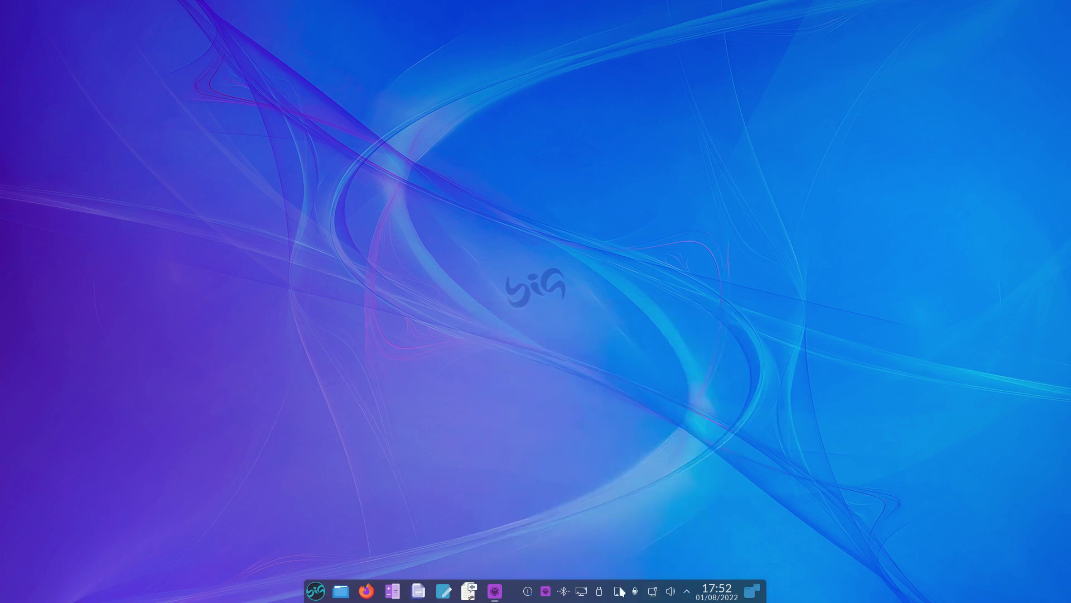
{"action": "left_click", "coordinate": [618, 592]}
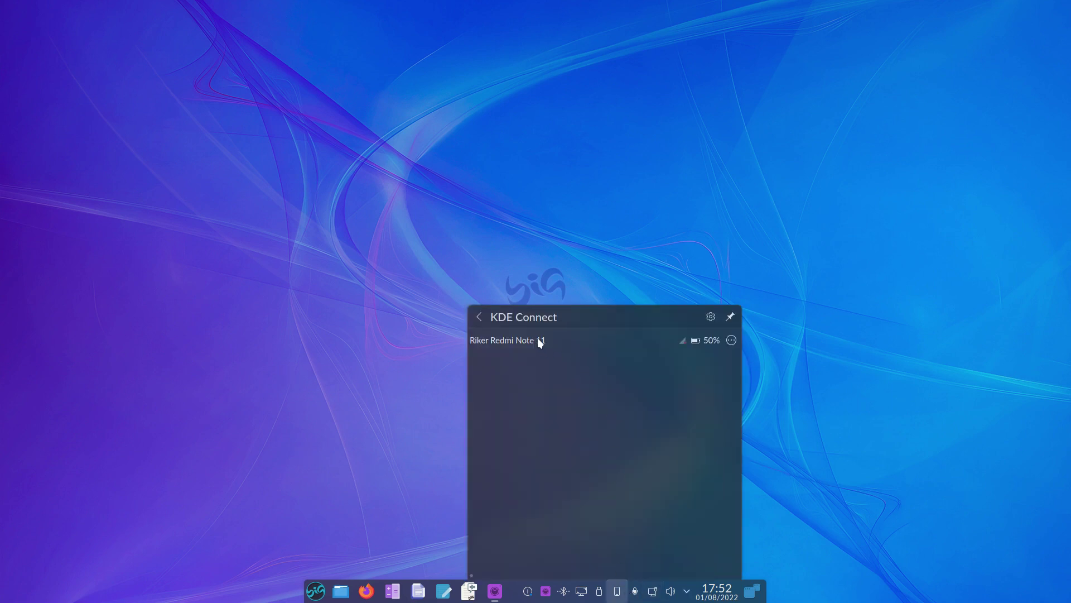
{"action": "left_click", "coordinate": [530, 245]}
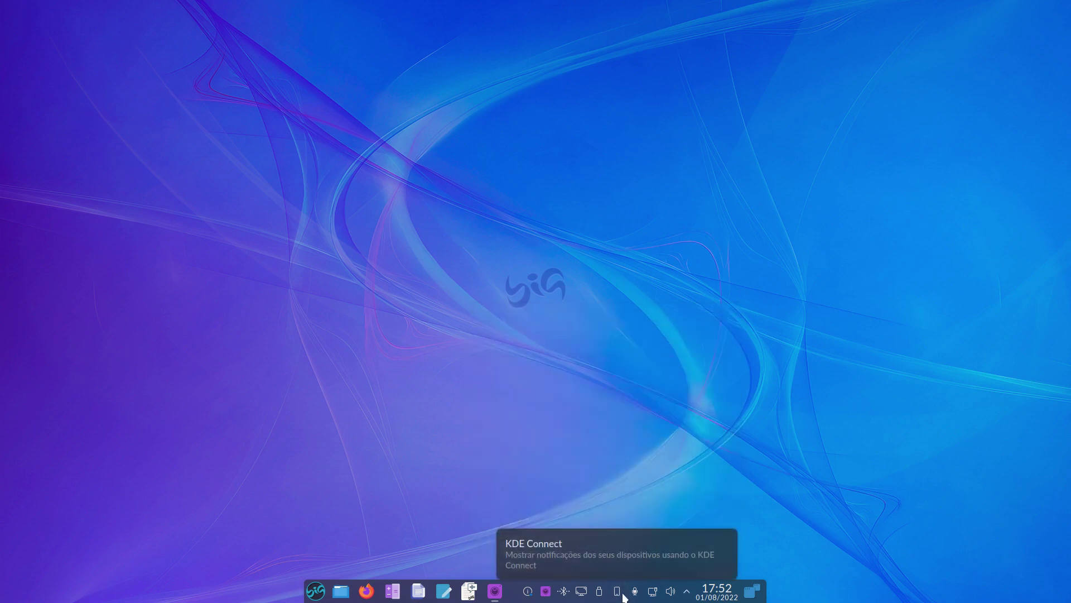
Check the removable disks and the Bluetooth devices from the system tray
{"action": "left_click", "coordinate": [600, 592]}
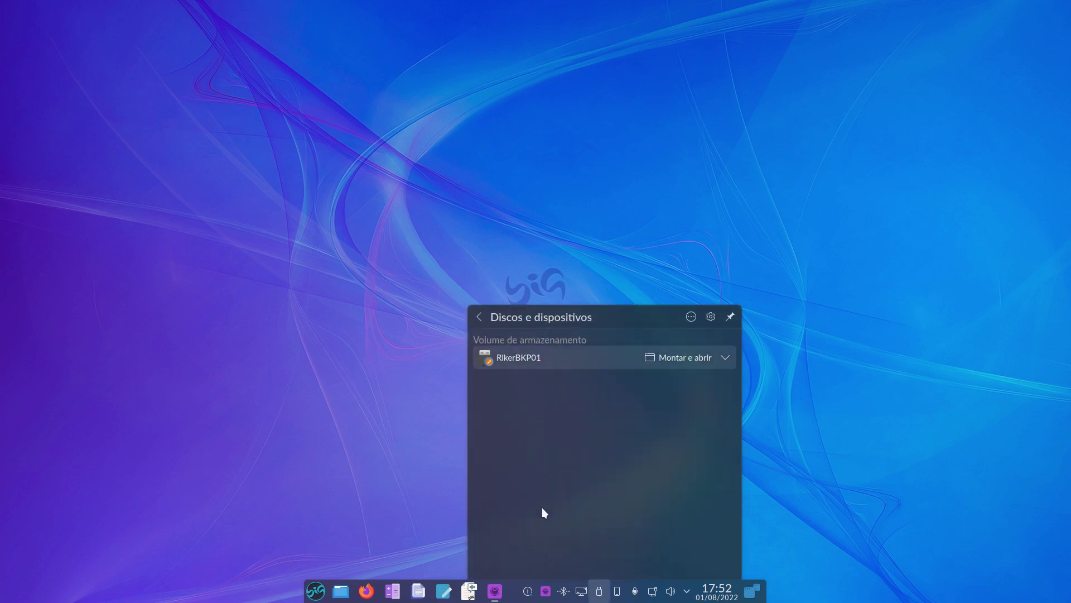
{"action": "left_click", "coordinate": [563, 591]}
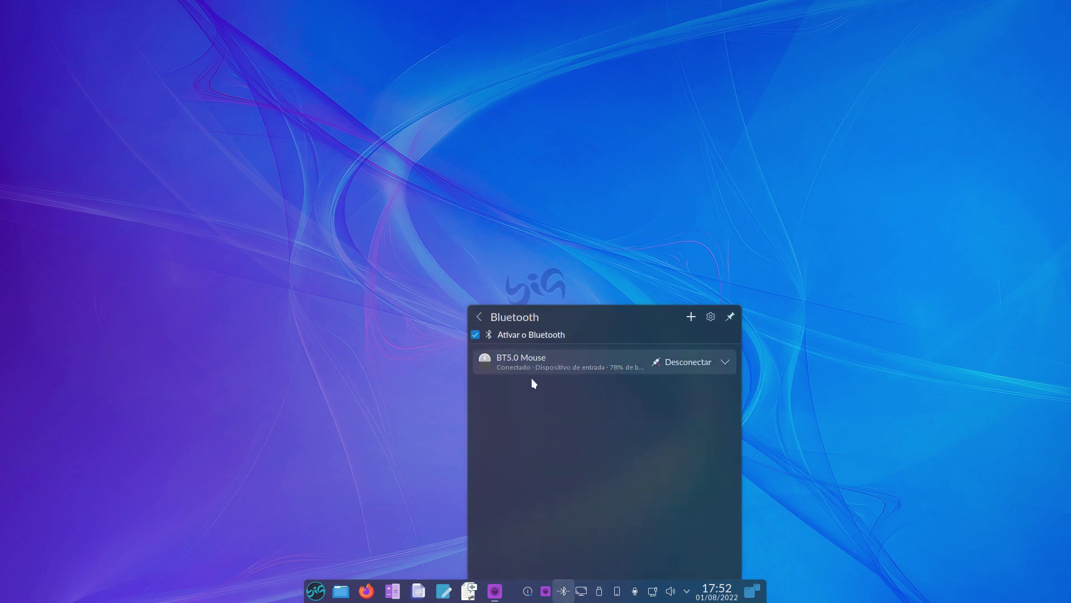
Open the program updates window to search for updates and minimize it
{"action": "left_click", "coordinate": [528, 592]}
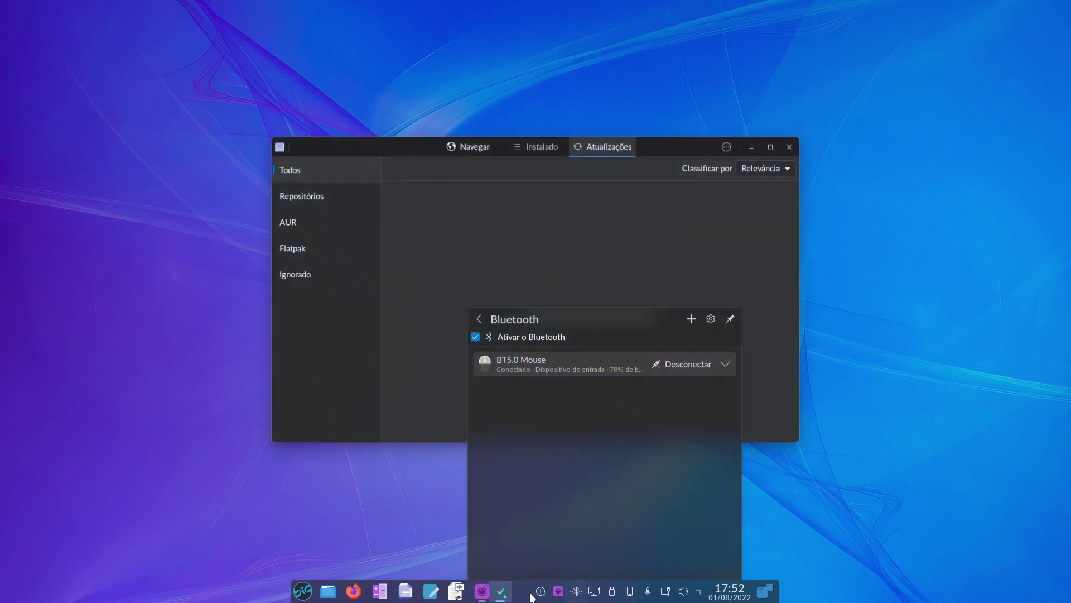
{"action": "left_click_drag", "start_coordinate": [423, 146], "coordinate": [545, 92]}
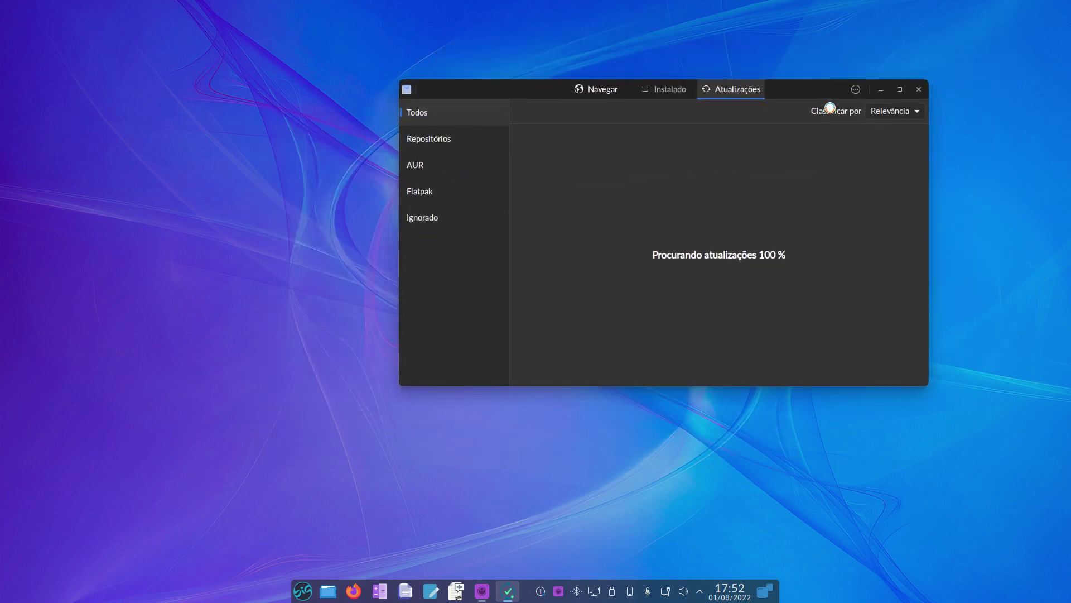
{"action": "left_click", "coordinate": [880, 90]}
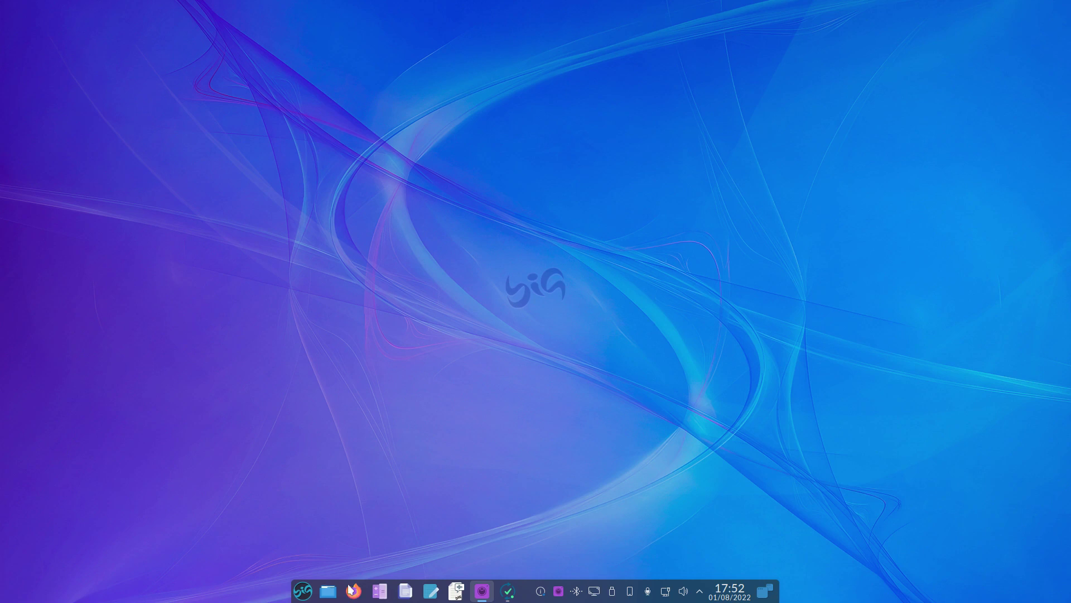
Launch Central de Controle from the launcher's Configurações category and reposition its window
{"action": "left_click", "coordinate": [303, 590]}
{"action": "left_click", "coordinate": [337, 305]}
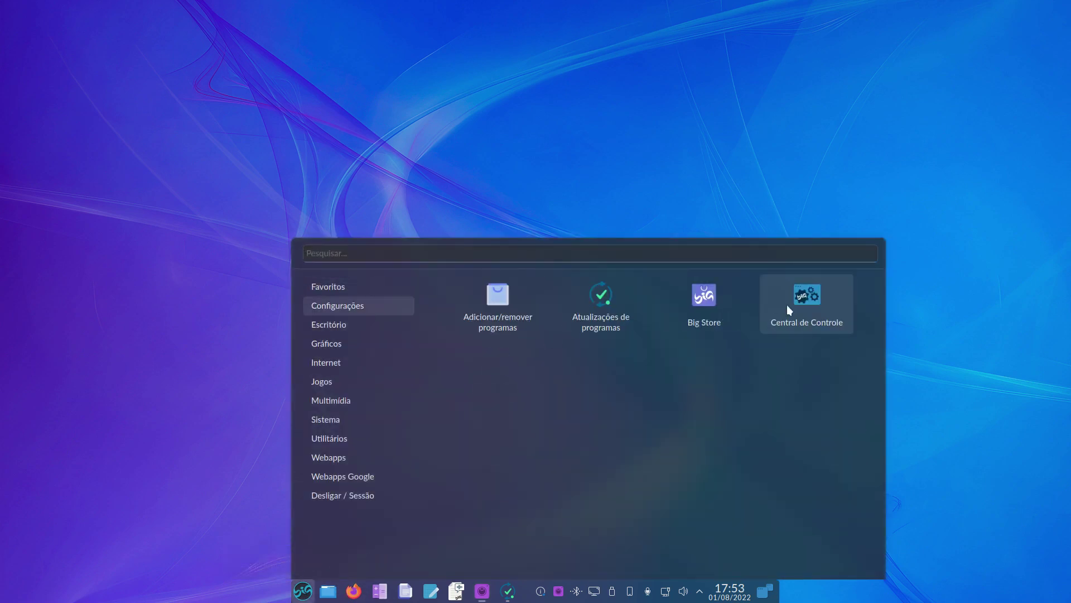
{"action": "left_click", "coordinate": [791, 308]}
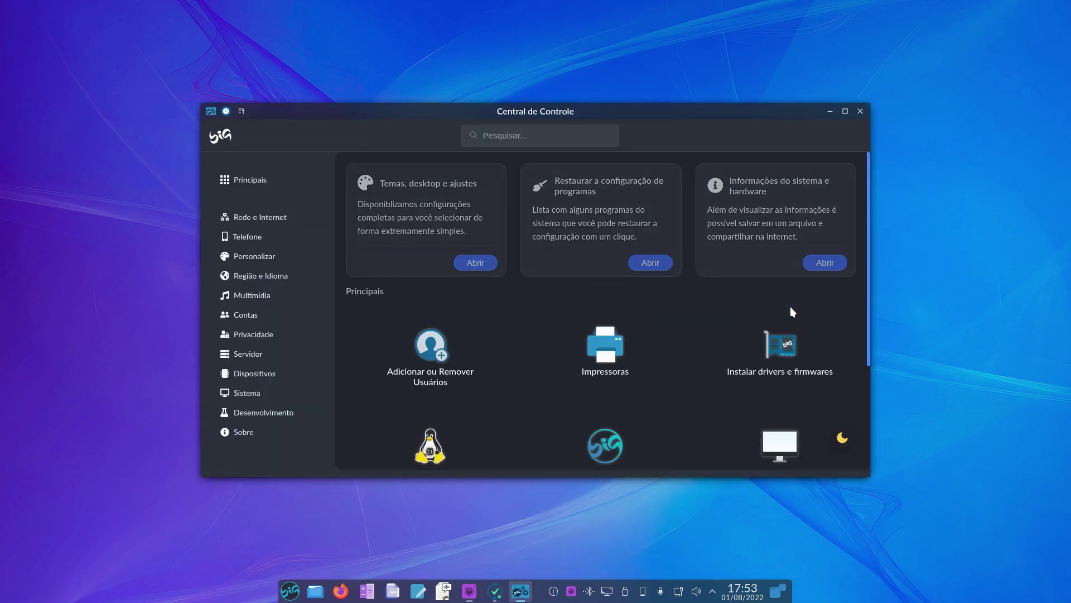
{"action": "left_click_drag", "start_coordinate": [302, 112], "coordinate": [348, 129]}
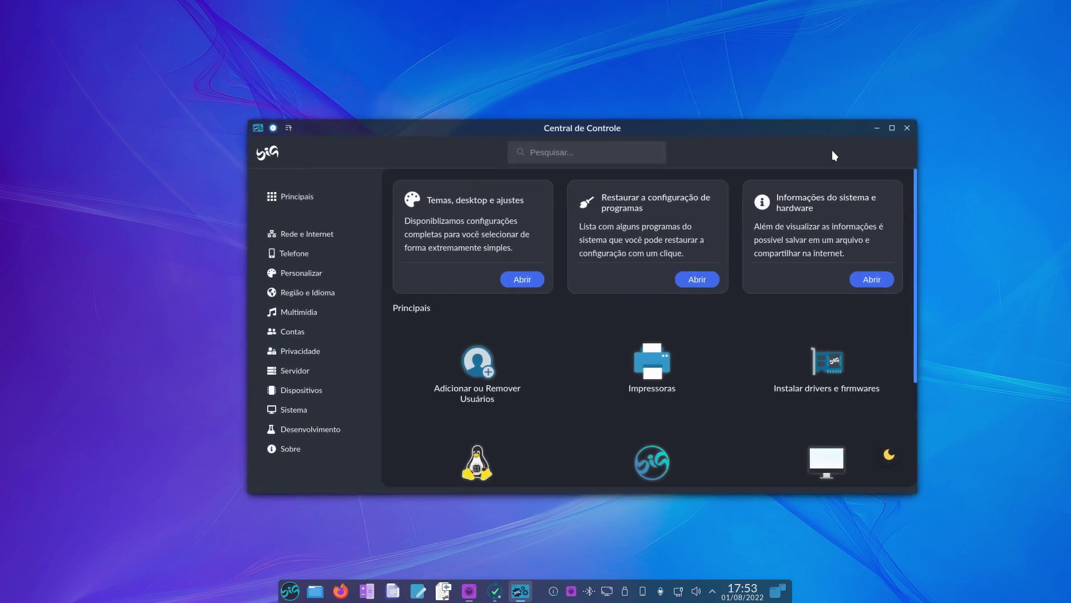
Open the BigLinux introduction from the control center and launch Temas, Desktop e Ajustes from its Ajustes iniciais page
{"action": "scroll", "coordinate": [651, 402], "scroll_direction": "down", "scroll_amount": 3}
{"action": "left_click", "coordinate": [670, 423]}
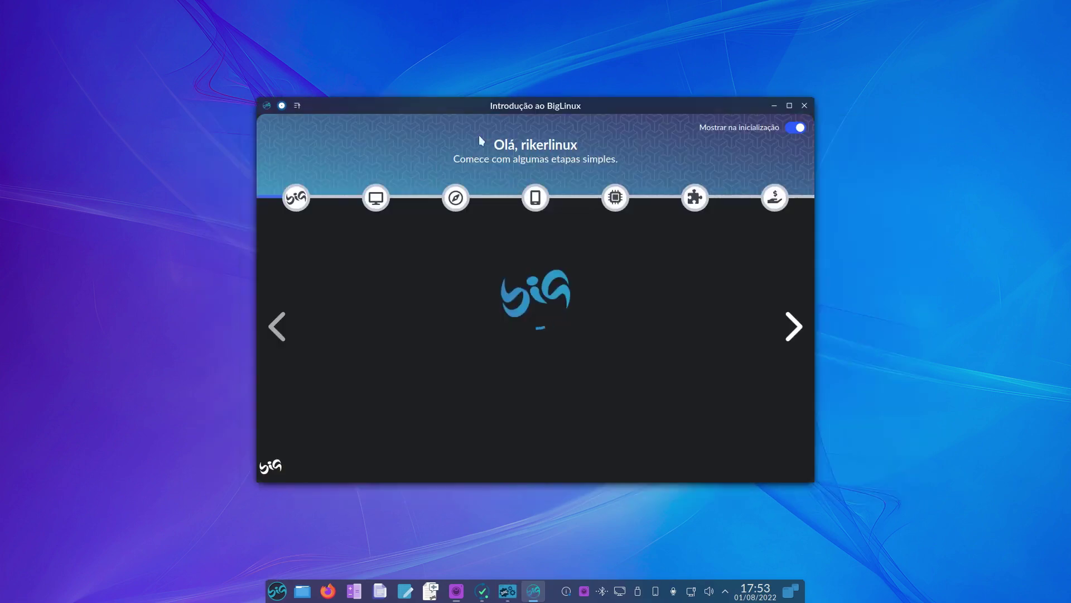
{"action": "mouse_move", "coordinate": [404, 114]}
{"action": "left_mouse_down"}
{"action": "mouse_move", "coordinate": [352, 88]}
{"action": "mouse_move", "coordinate": [396, 100]}
{"action": "left_mouse_up"}
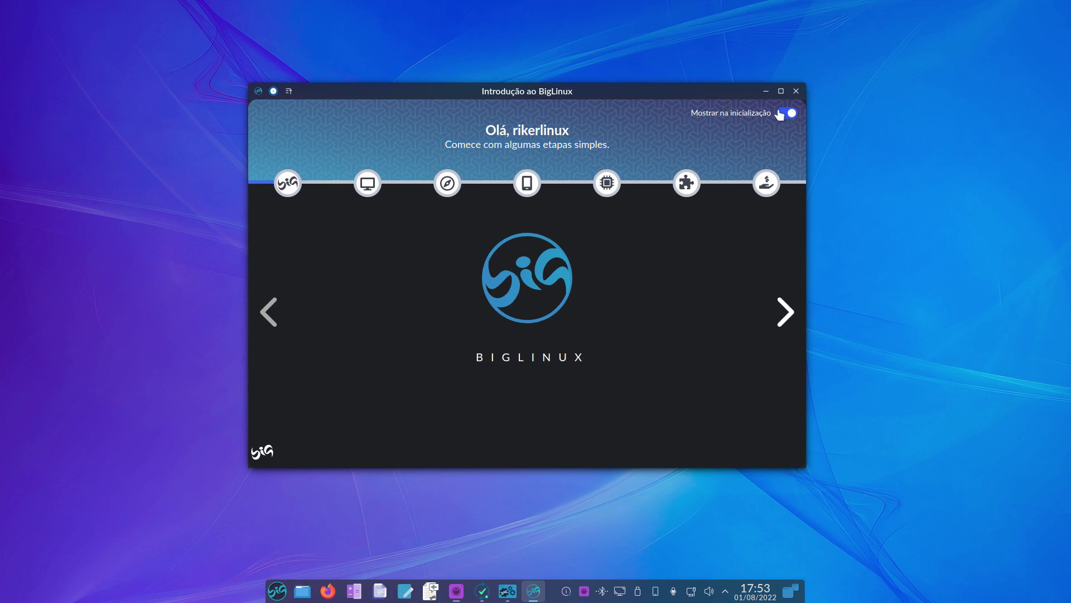
{"action": "left_click", "coordinate": [784, 315]}
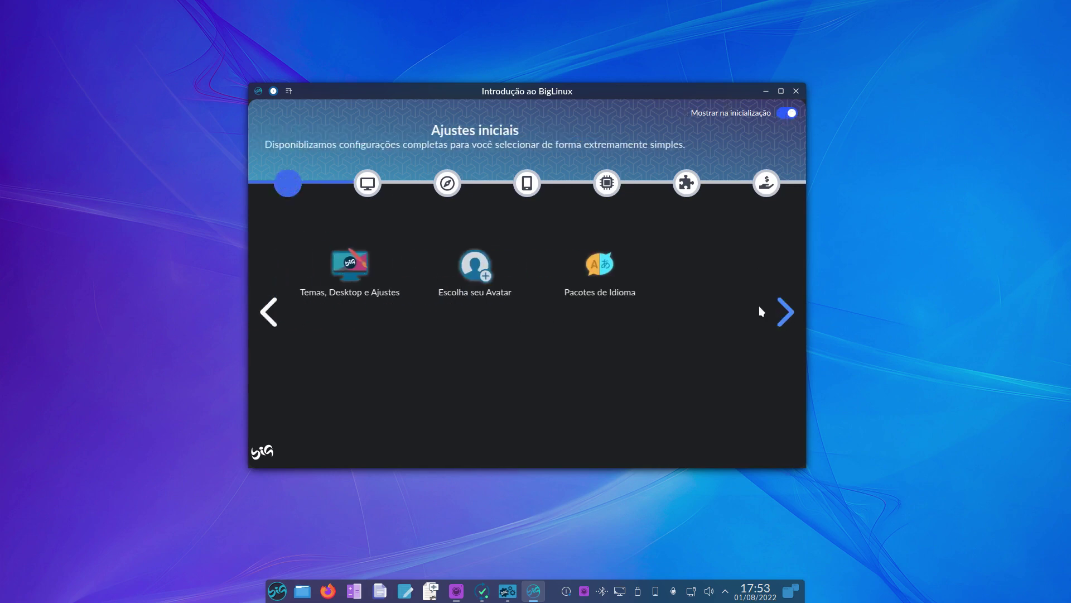
{"action": "left_click", "coordinate": [390, 284]}
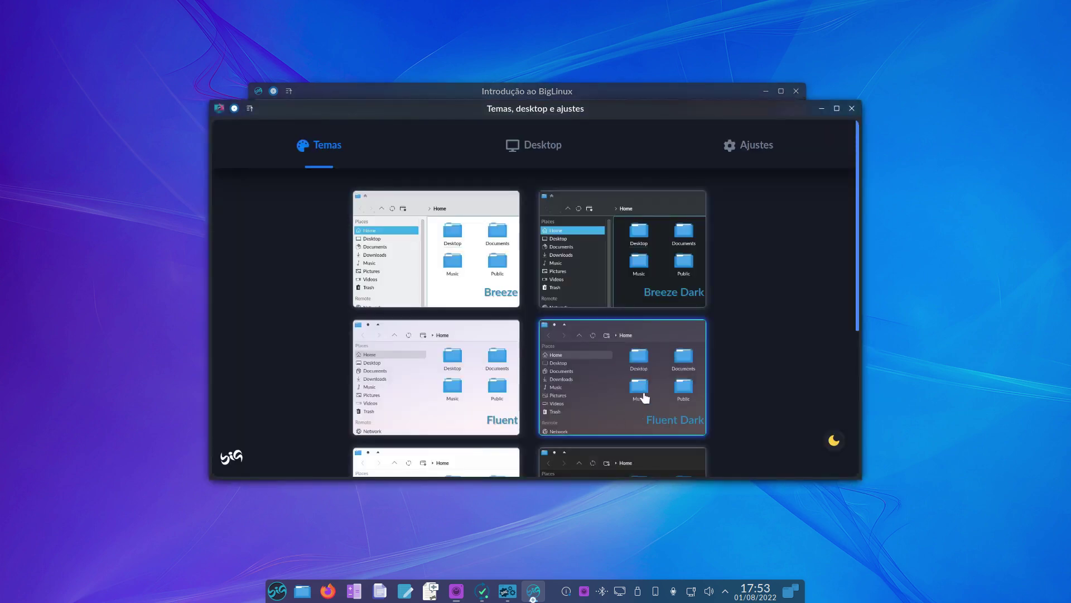
Open the Dolphin file manager to view the current theme on the home folder, and close it
{"action": "left_click", "coordinate": [301, 592]}
{"action": "left_click_drag", "start_coordinate": [245, 104], "coordinate": [187, 55]}
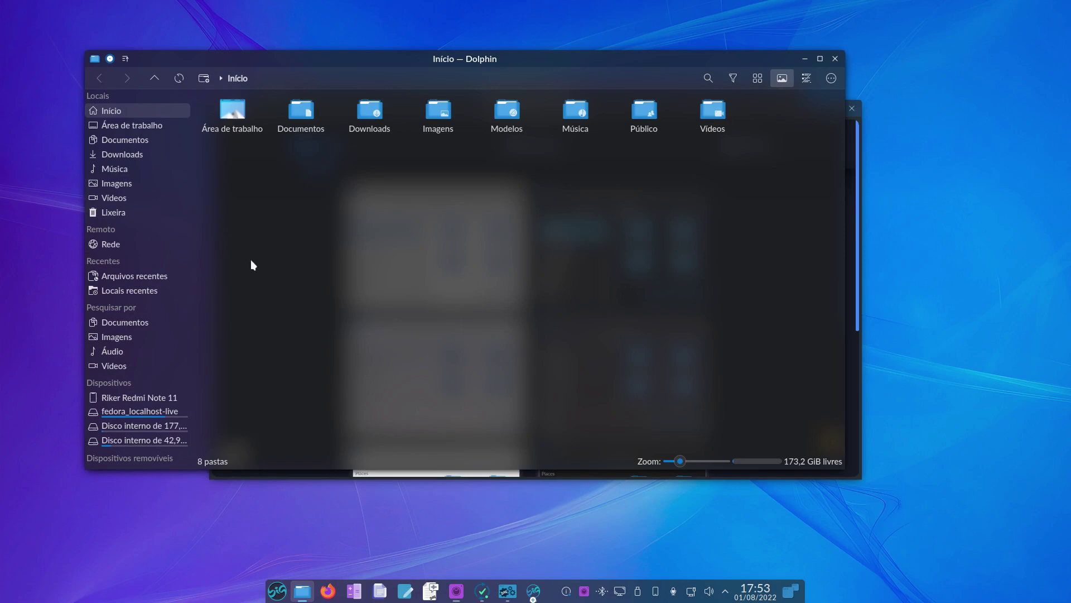
{"action": "mouse_move", "coordinate": [574, 56]}
{"action": "left_mouse_down"}
{"action": "mouse_move", "coordinate": [567, 34]}
{"action": "mouse_move", "coordinate": [479, 126]}
{"action": "mouse_move", "coordinate": [577, 55]}
{"action": "left_mouse_up"}
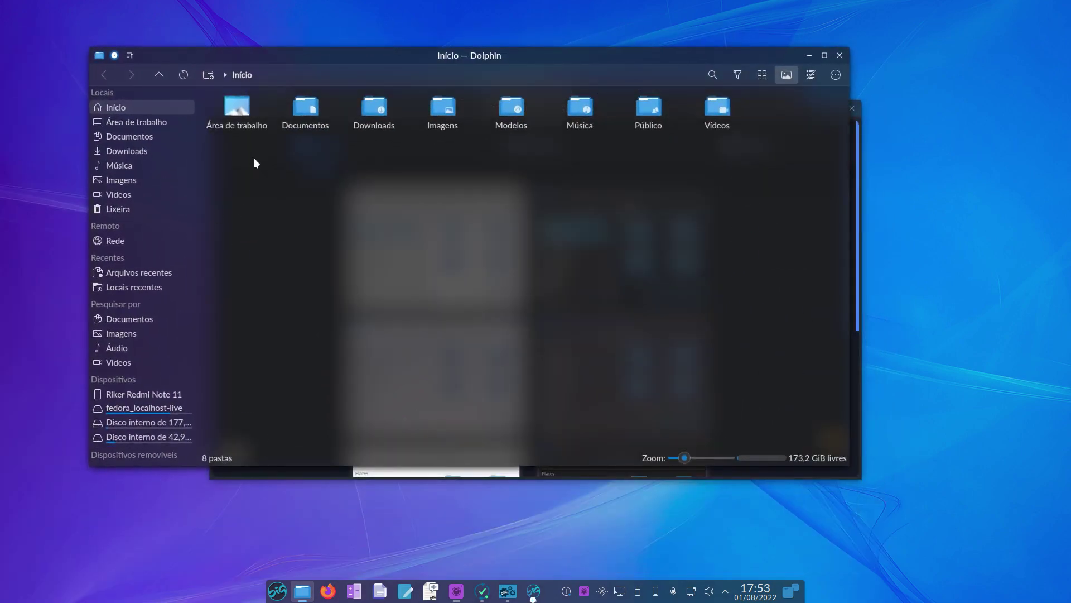
{"action": "left_click_drag", "start_coordinate": [750, 162], "coordinate": [400, 217]}
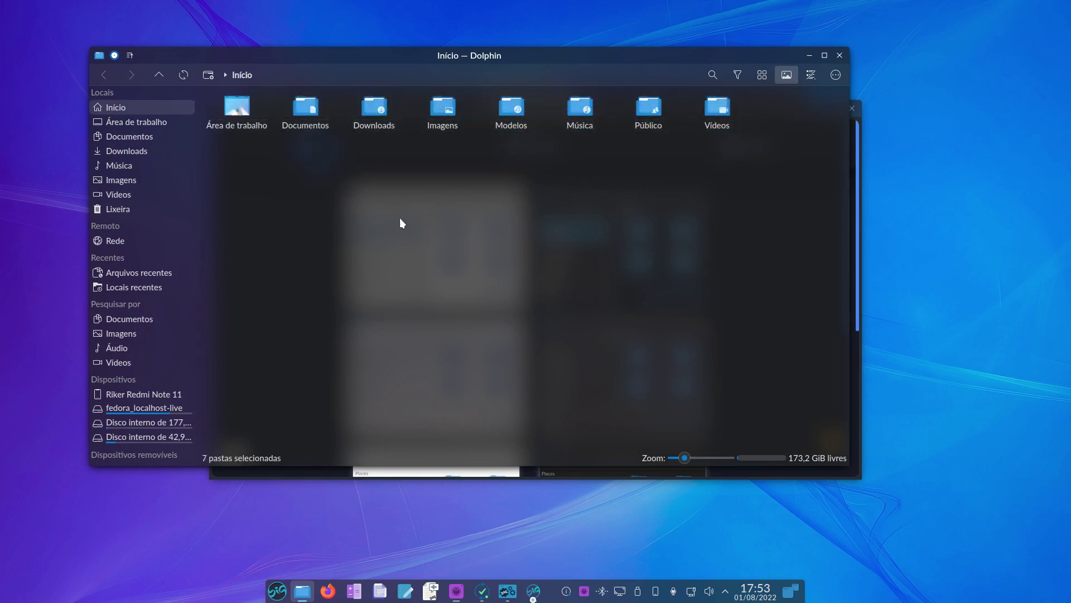
{"action": "left_click", "coordinate": [840, 54]}
Look through the available Desktop layouts, from Classic and K-unity to Modern and Desk-X
{"action": "left_click", "coordinate": [557, 146]}
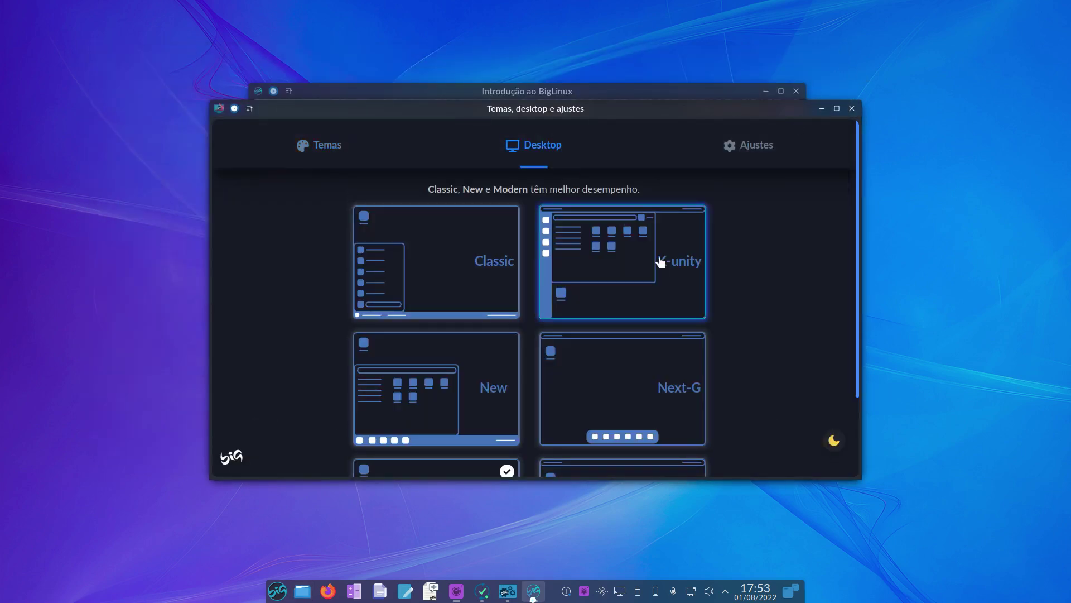
{"action": "scroll", "coordinate": [745, 264], "scroll_direction": "down", "scroll_amount": 3}
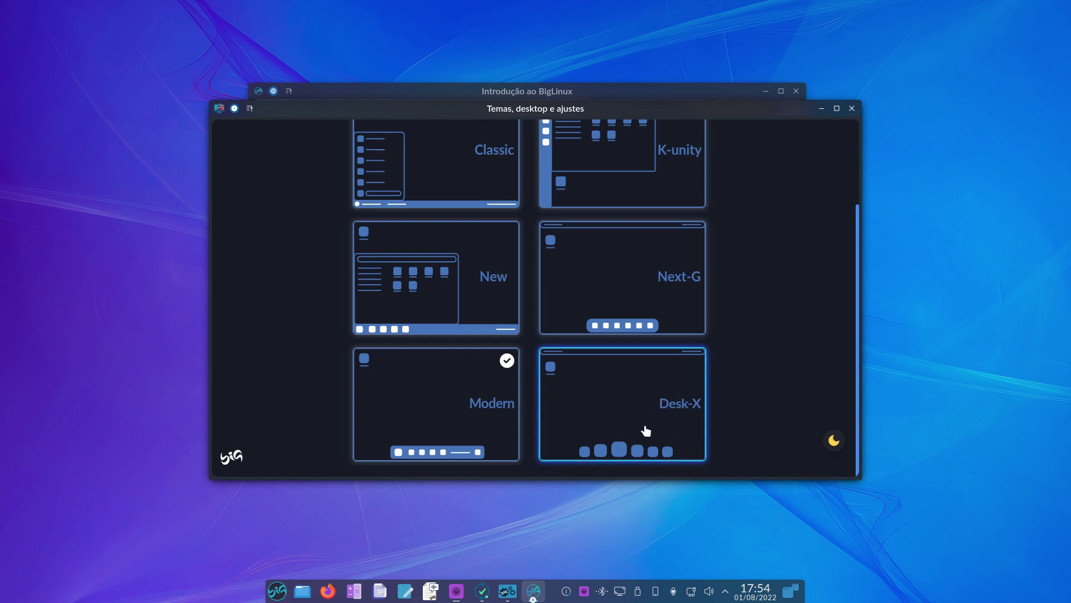
{"action": "scroll", "coordinate": [759, 420], "scroll_direction": "up", "scroll_amount": 3}
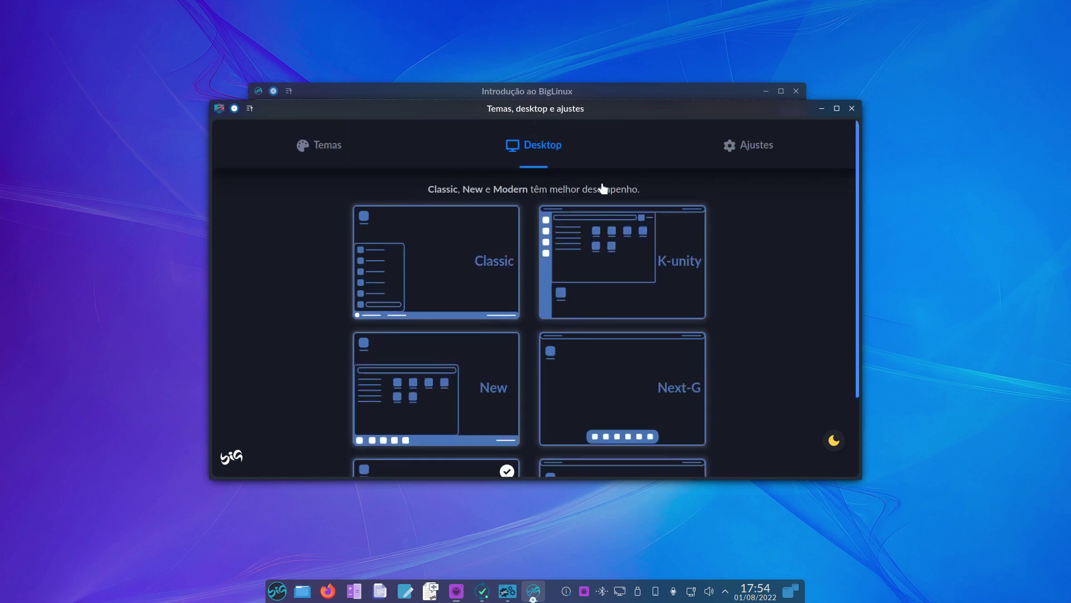
Review the Ajustes options for desktop performance, browser acceleration and usability, and close the Temas, desktop e ajustes window
{"action": "left_click", "coordinate": [784, 148]}
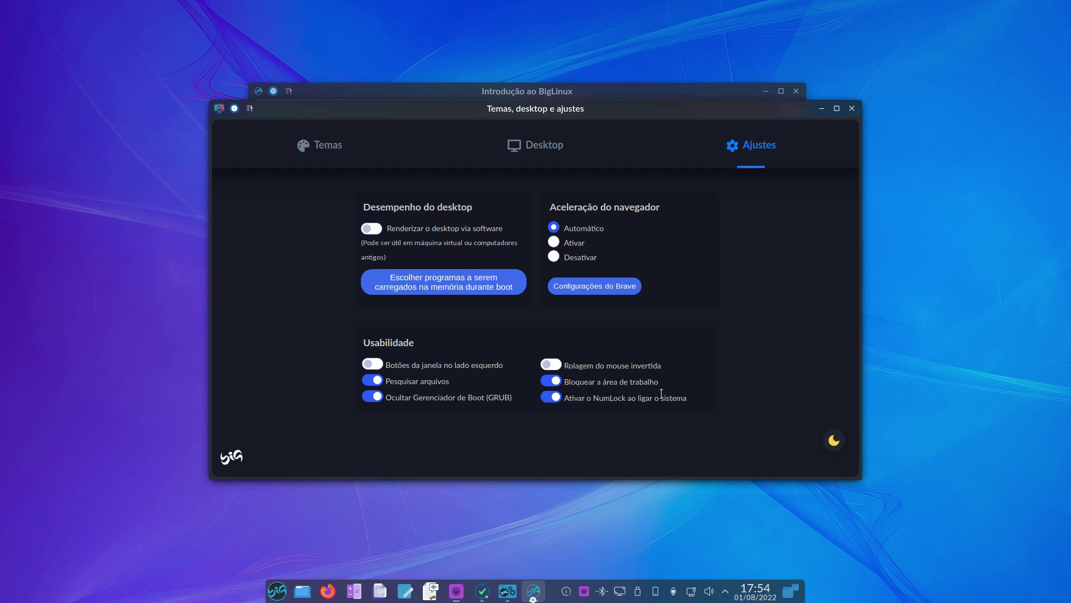
{"action": "left_click_drag", "start_coordinate": [682, 398], "coordinate": [654, 396]}
{"action": "left_click", "coordinate": [622, 220]}
{"action": "left_click", "coordinate": [851, 109]}
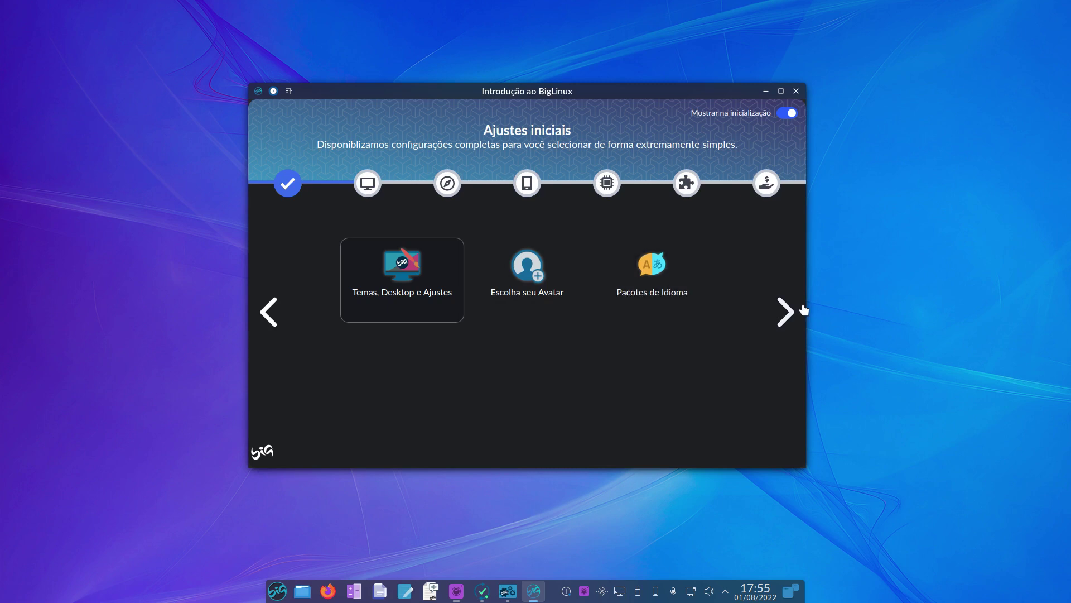
Advance the introduction to the default browser page and open Outros navegadores in Big-Store
{"action": "left_click", "coordinate": [793, 324]}
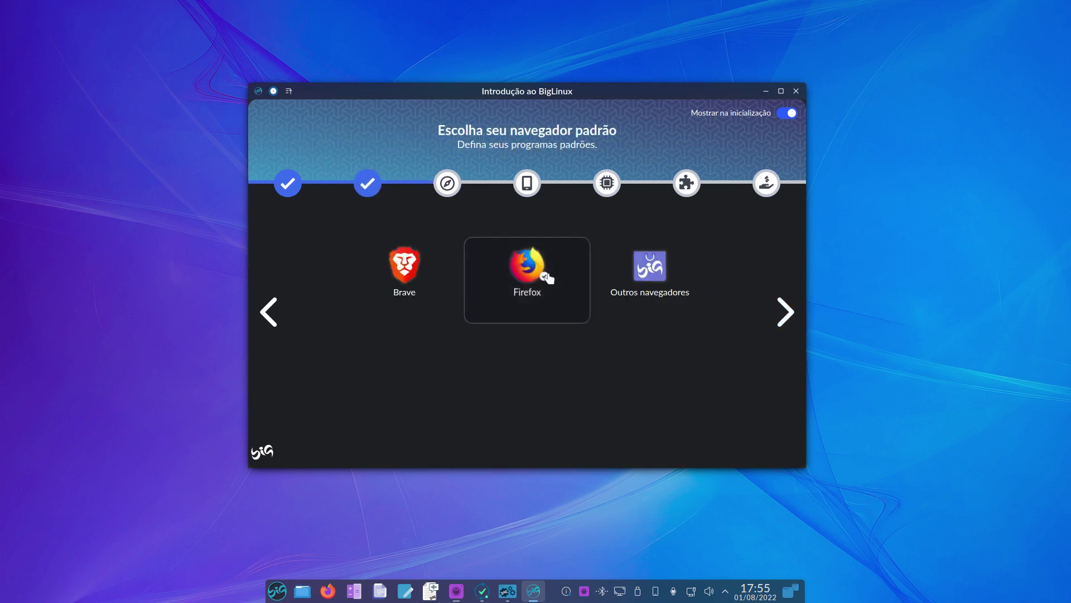
{"action": "right_click", "coordinate": [522, 291]}
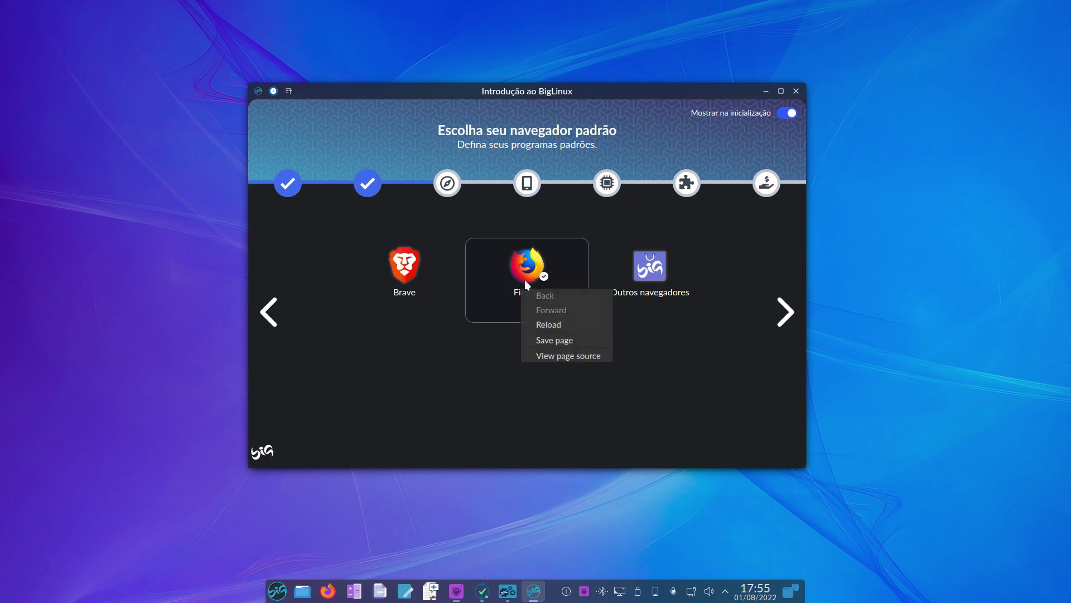
{"action": "left_click", "coordinate": [600, 410]}
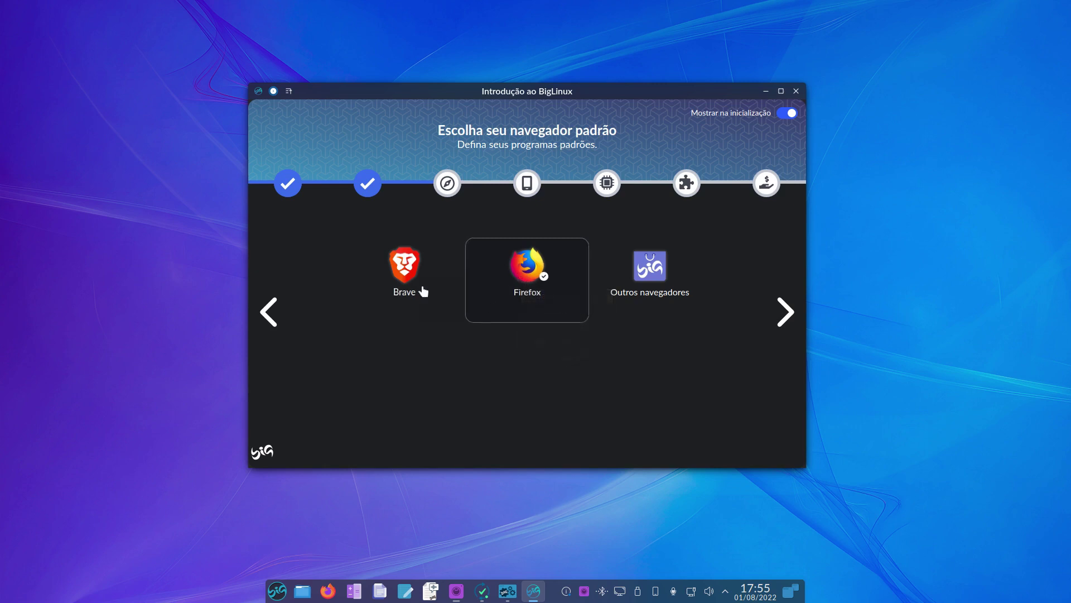
{"action": "left_click", "coordinate": [643, 282]}
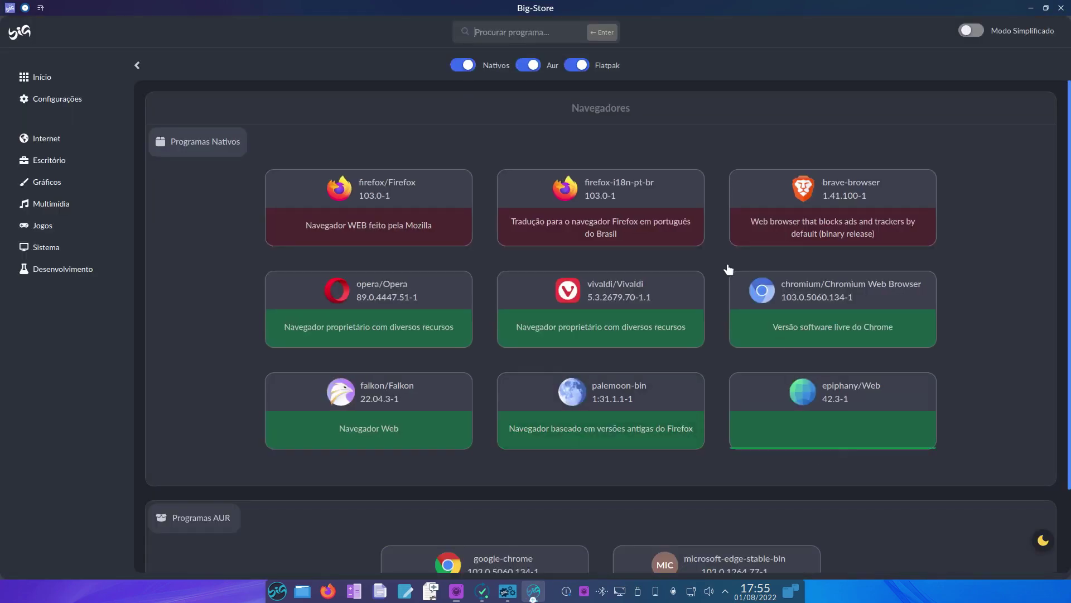
Look through the browsers offered in Big-Store, close the store and advance the introduction to the KDE Connect page
{"action": "scroll", "coordinate": [623, 393], "scroll_direction": "down", "scroll_amount": 1}
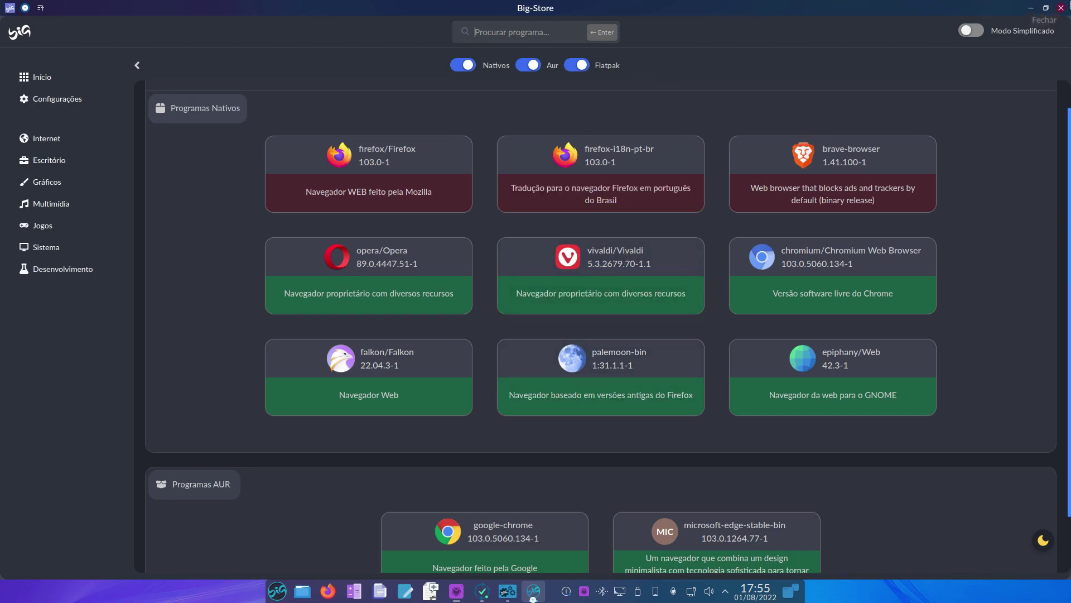
{"action": "left_click", "coordinate": [1062, 10]}
{"action": "left_click", "coordinate": [785, 311]}
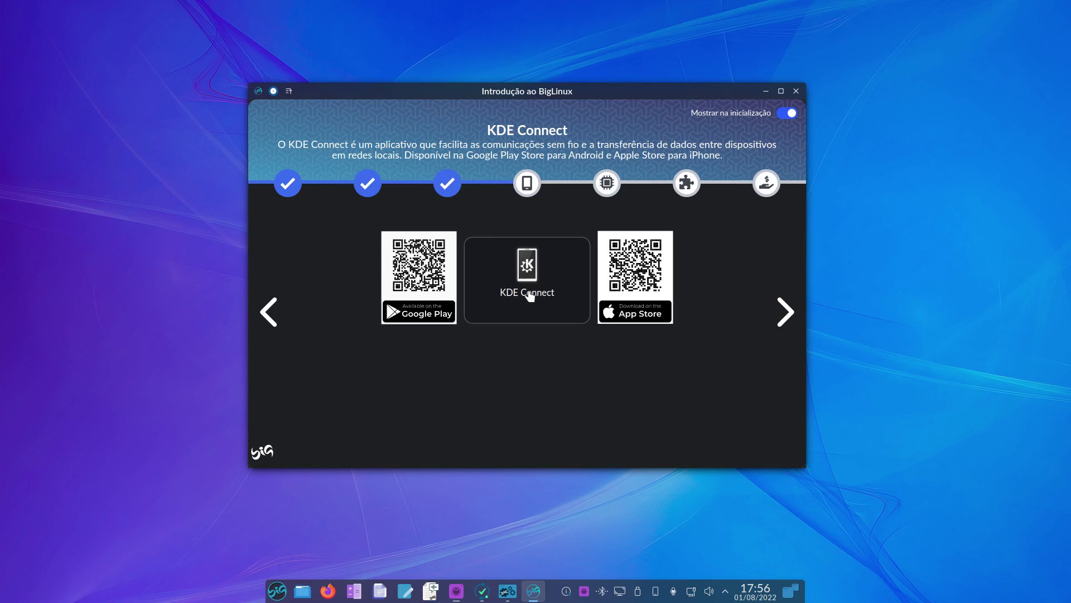
Advance the introduction to the driver and hardware page, open Big Driver Manager to review the detected drivers, and close it
{"action": "left_click", "coordinate": [528, 185]}
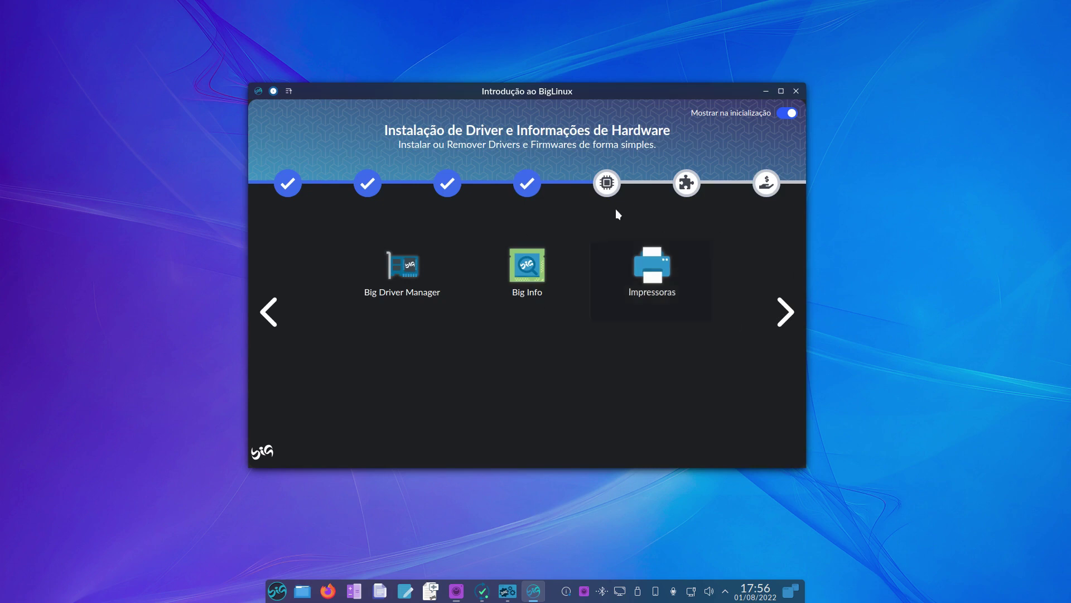
{"action": "left_click", "coordinate": [407, 287]}
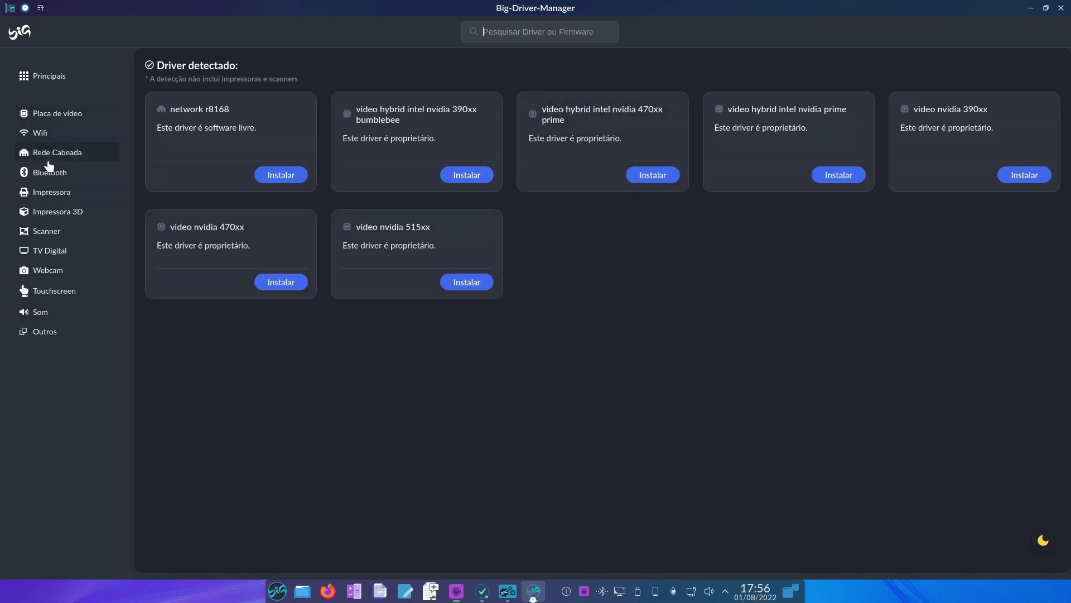
{"action": "left_click", "coordinate": [1061, 8]}
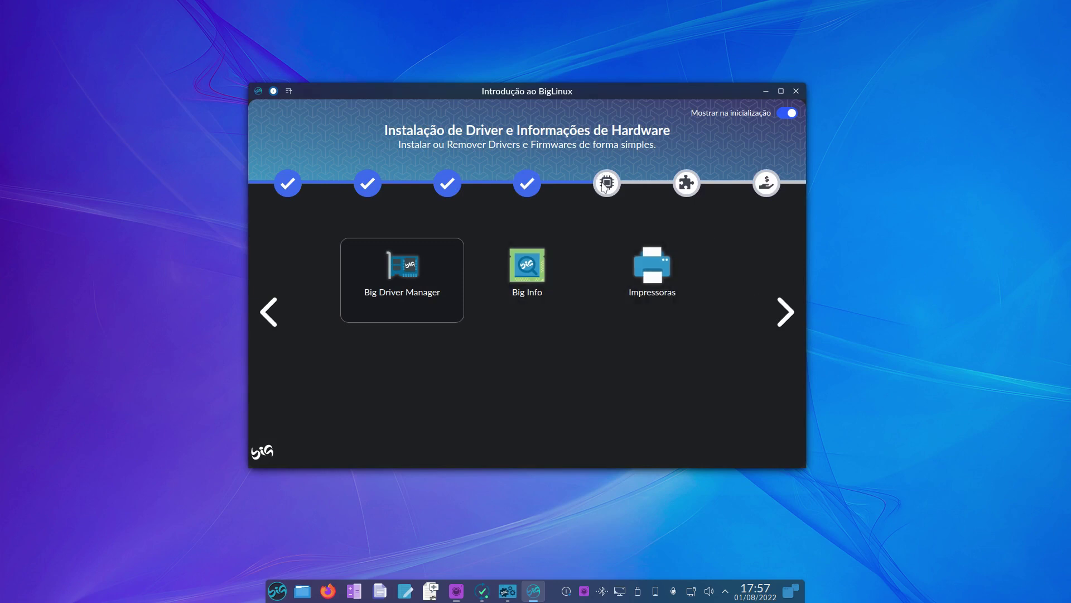
Go through the introduction's remaining pages on system features and on donations and social networks, and finish it
{"action": "left_click_drag", "start_coordinate": [429, 97], "coordinate": [475, 98]}
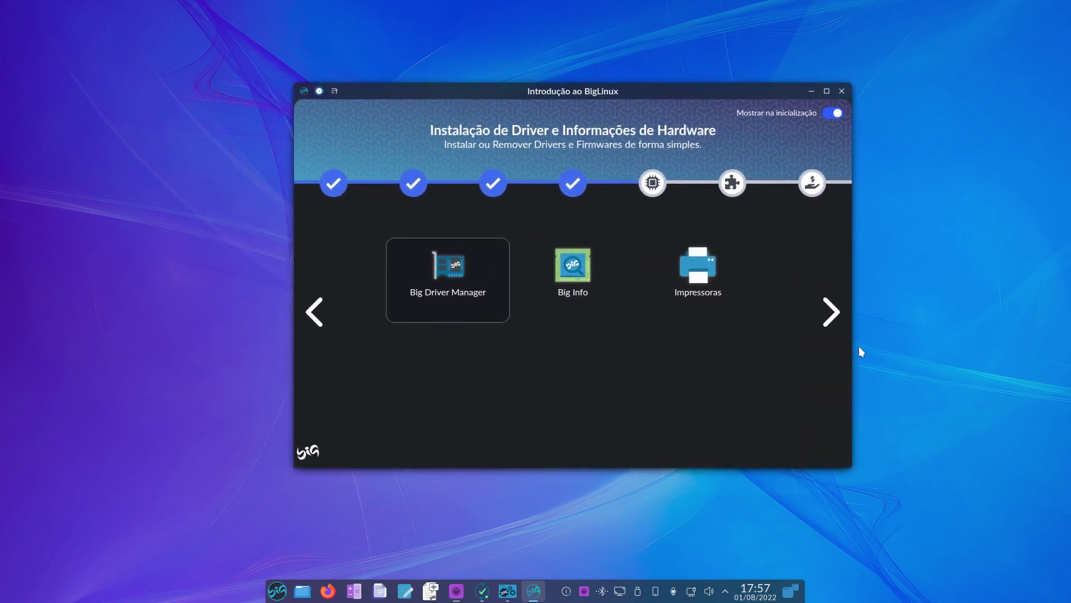
{"action": "left_click", "coordinate": [829, 328]}
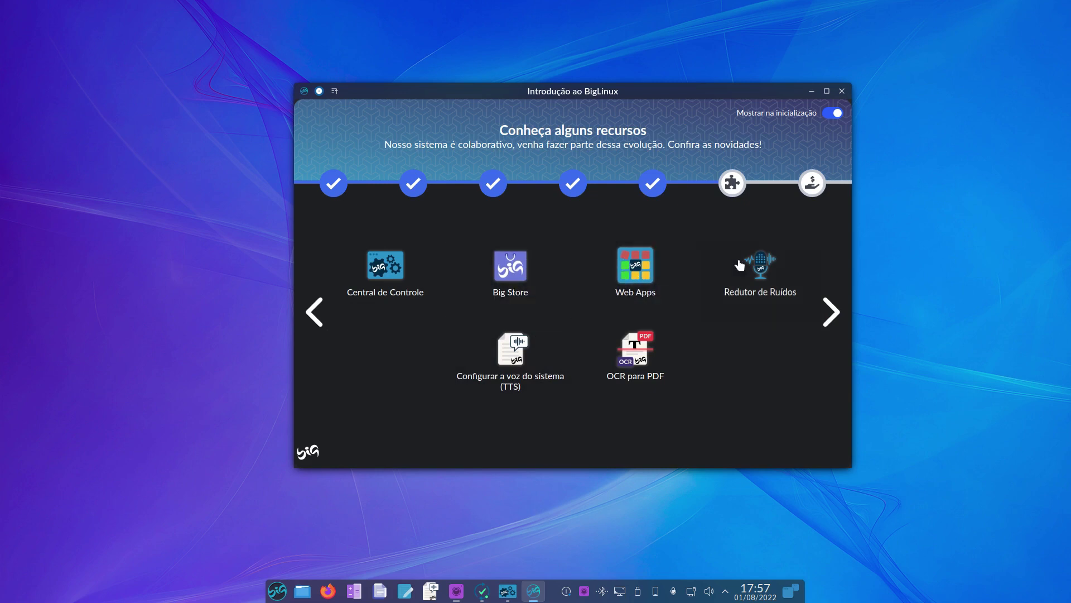
{"action": "left_click", "coordinate": [832, 314]}
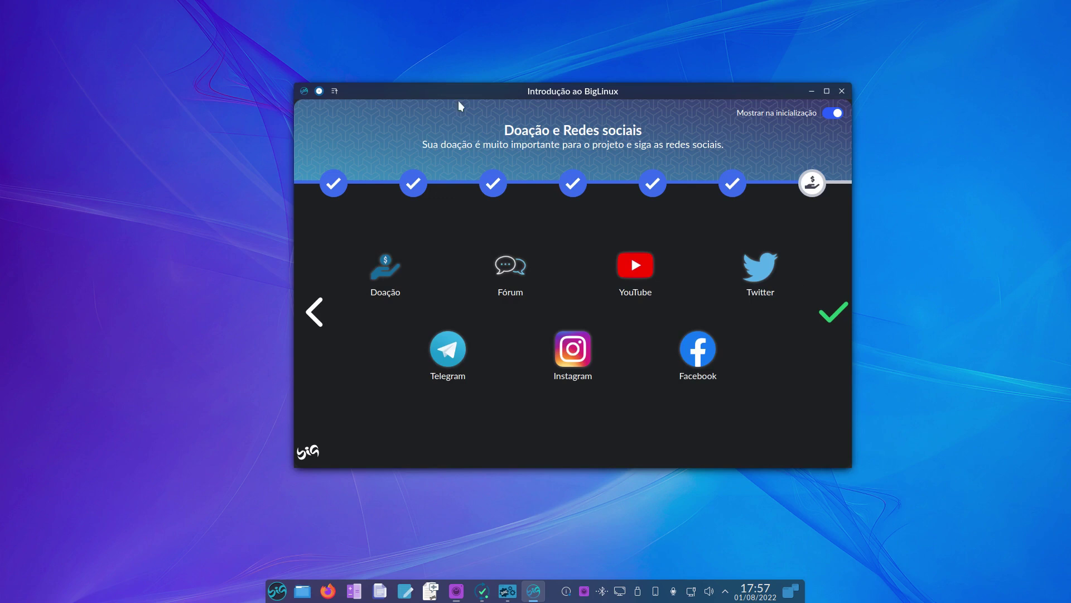
{"action": "left_click_drag", "start_coordinate": [469, 91], "coordinate": [364, 79]}
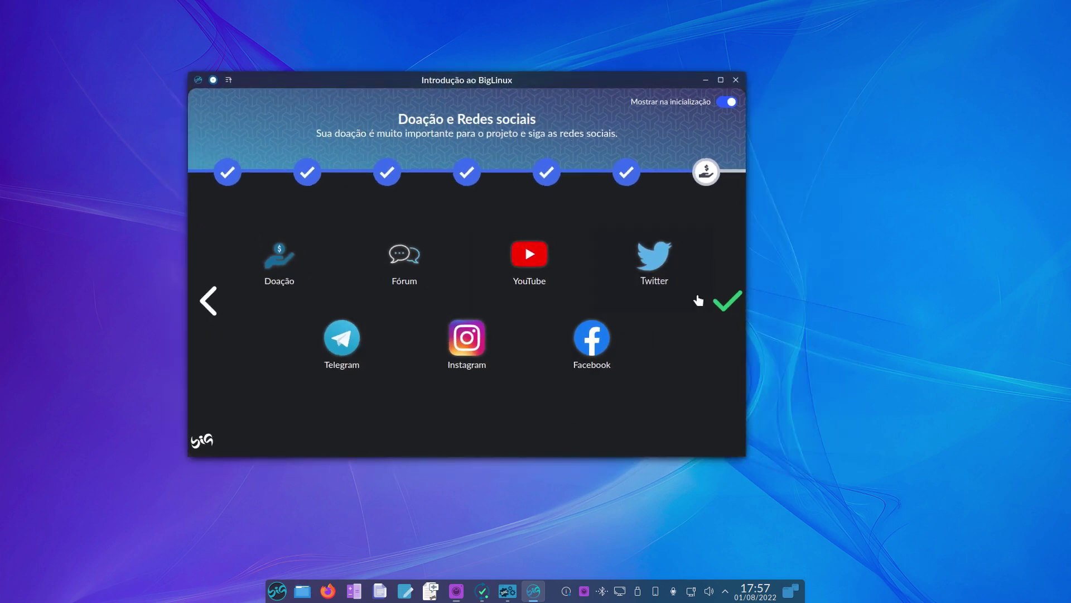
{"action": "left_click", "coordinate": [728, 309]}
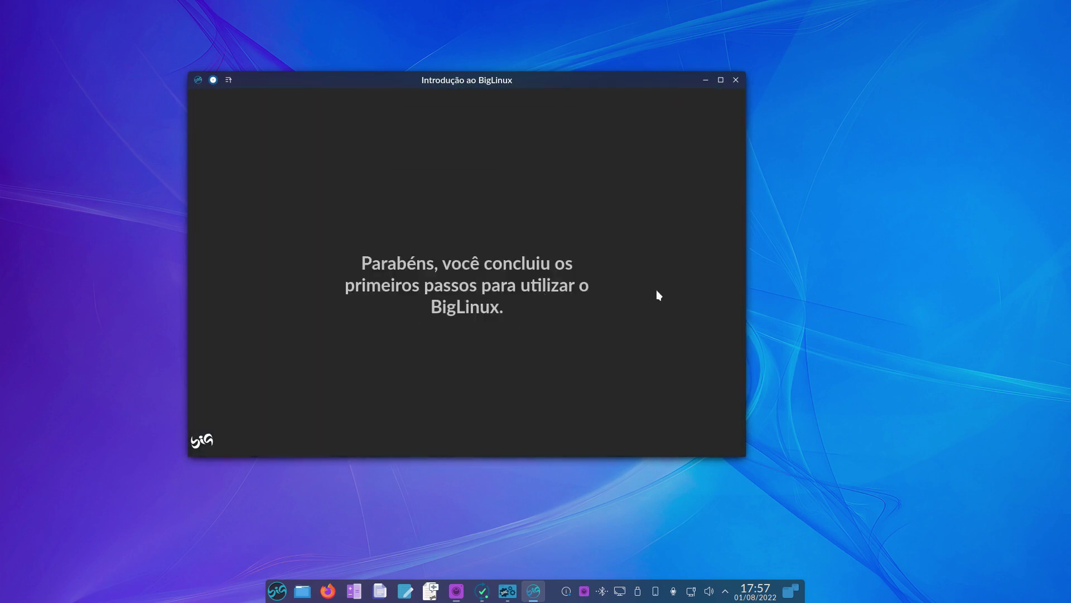
View the favourites in the application launcher, dismiss it, and close the Introdução ao BigLinux window
{"action": "left_click", "coordinate": [275, 597]}
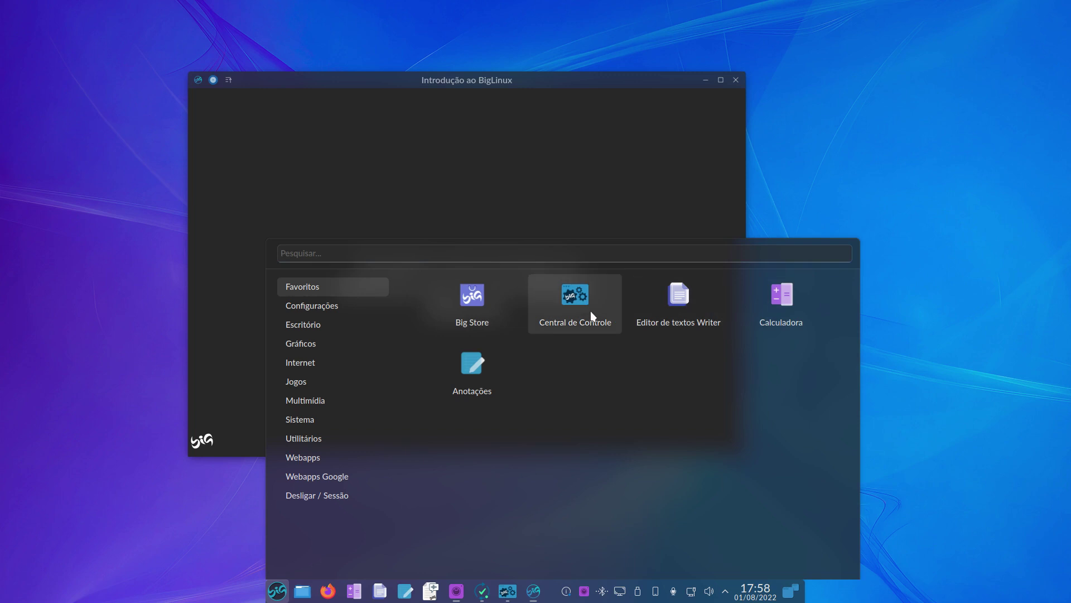
{"action": "left_click", "coordinate": [429, 228]}
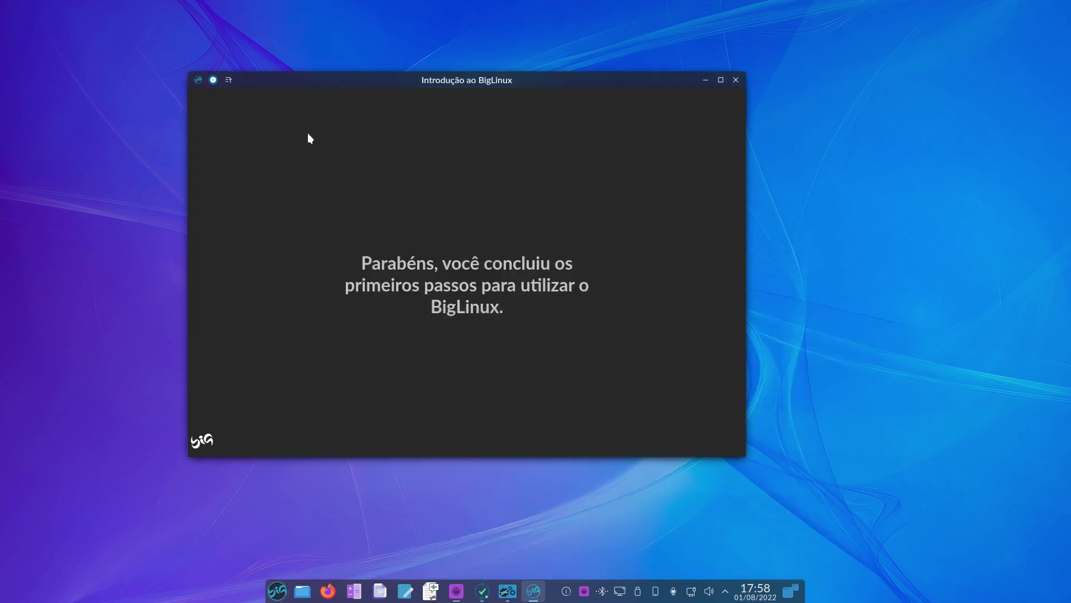
{"action": "left_click", "coordinate": [735, 80]}
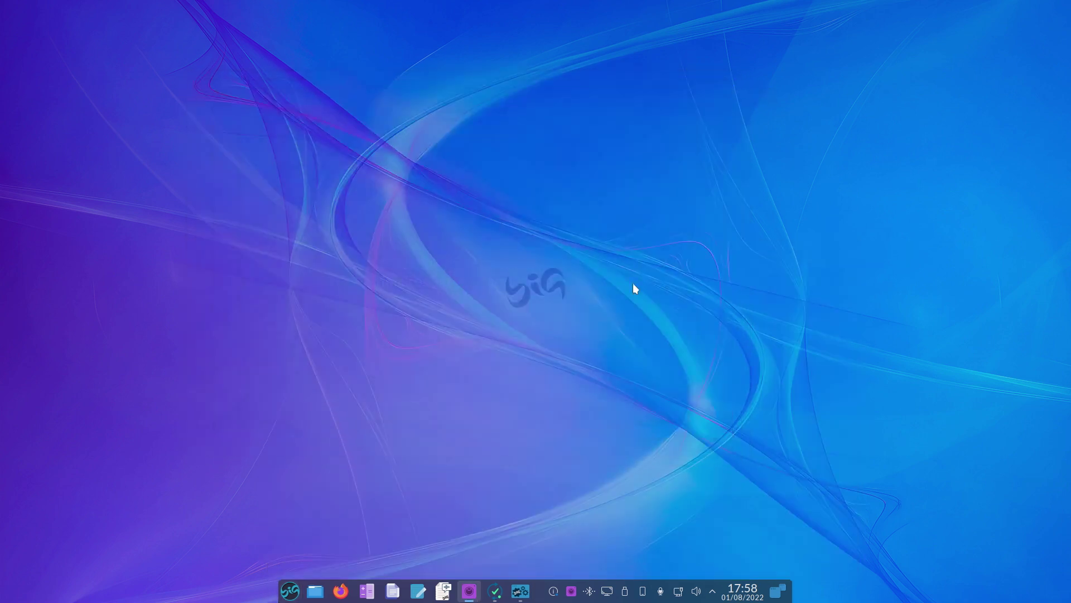
Show the overview of desktops and open windows, bring up Adicionar/remover programas from it, and minimize that window
{"action": "left_click", "coordinate": [780, 597]}
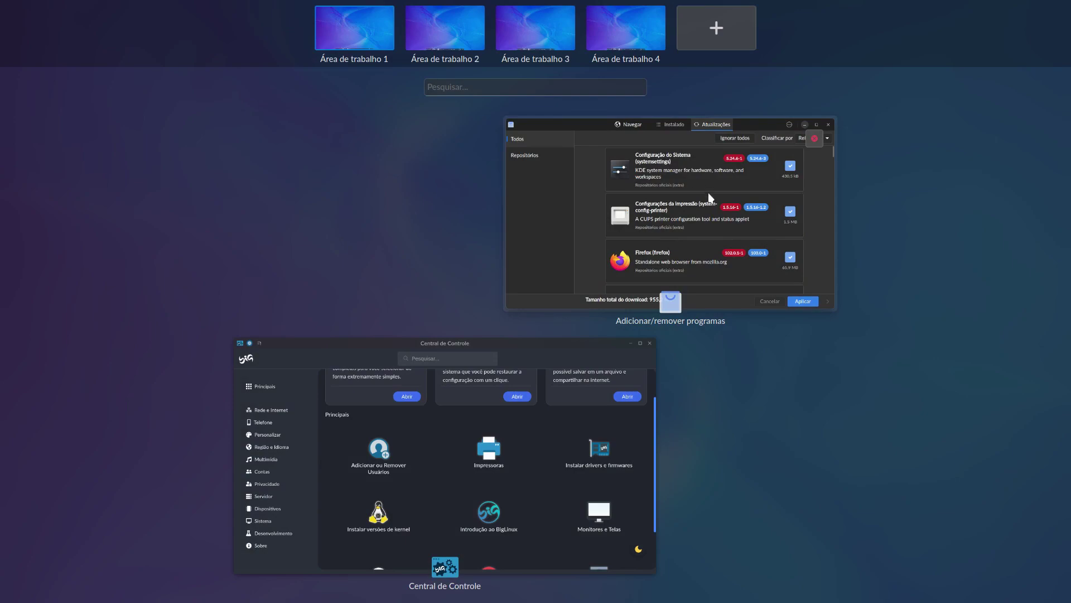
{"action": "left_click", "coordinate": [825, 87]}
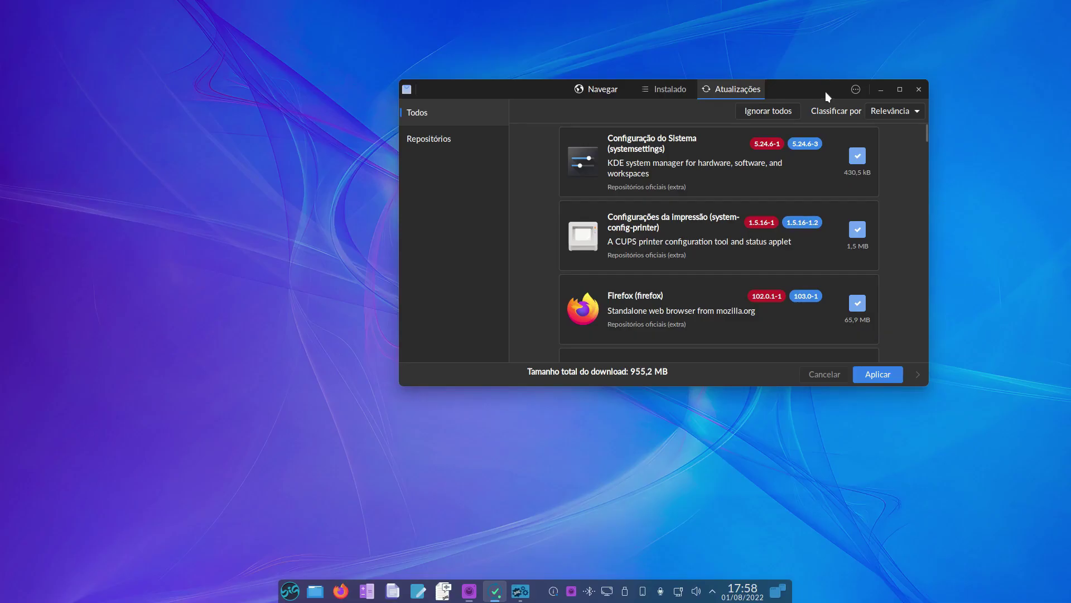
{"action": "left_click", "coordinate": [880, 90]}
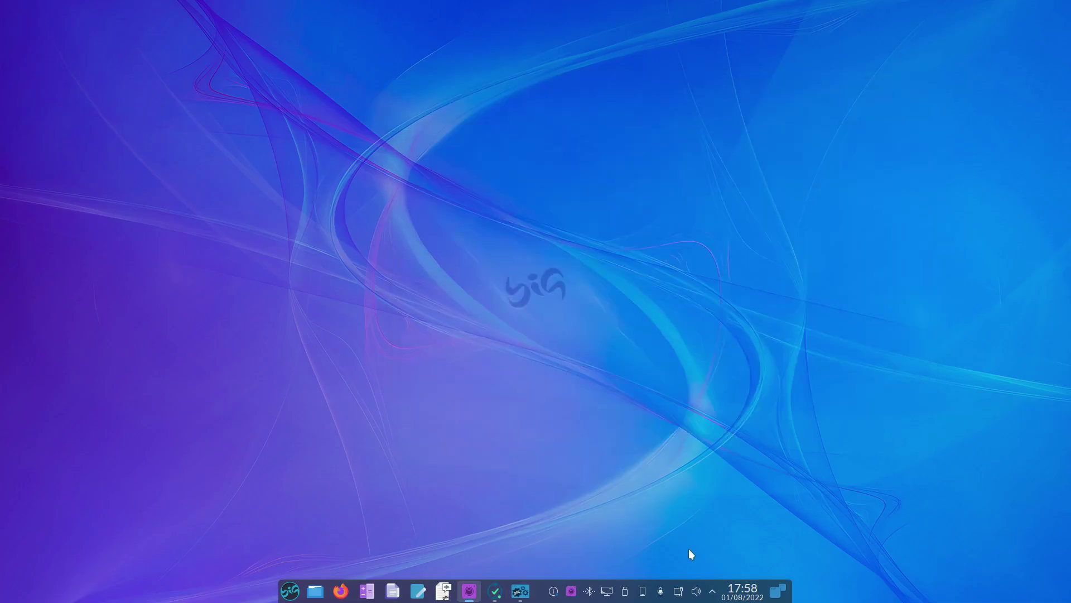
Switch to Central de Controle through the window overview and look further down its Principais tools
{"action": "left_click", "coordinate": [778, 590]}
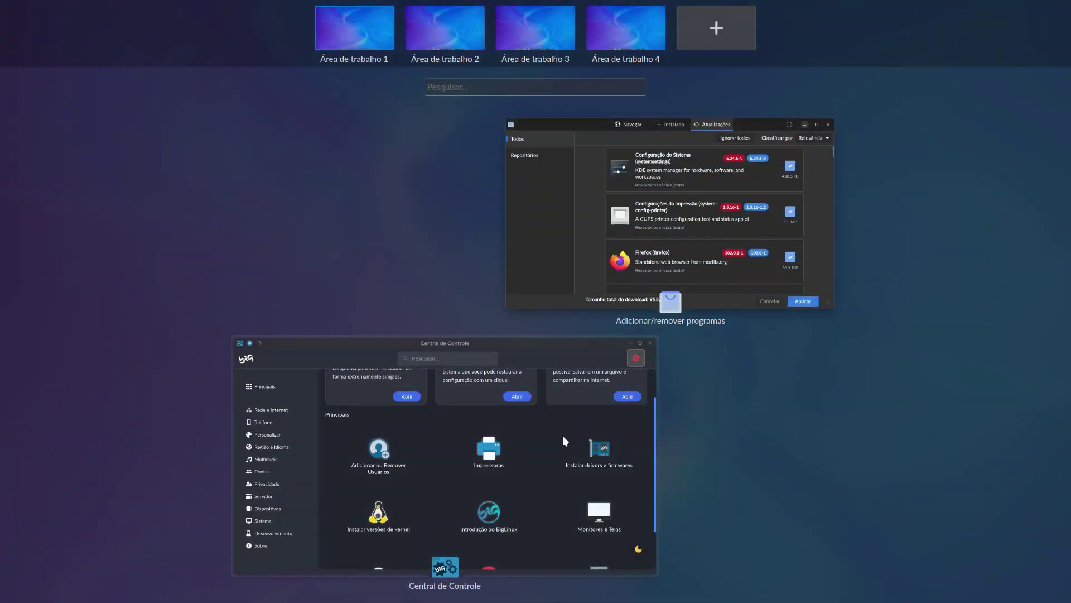
{"action": "left_click", "coordinate": [536, 444]}
{"action": "scroll", "coordinate": [535, 421], "scroll_direction": "down", "scroll_amount": 2}
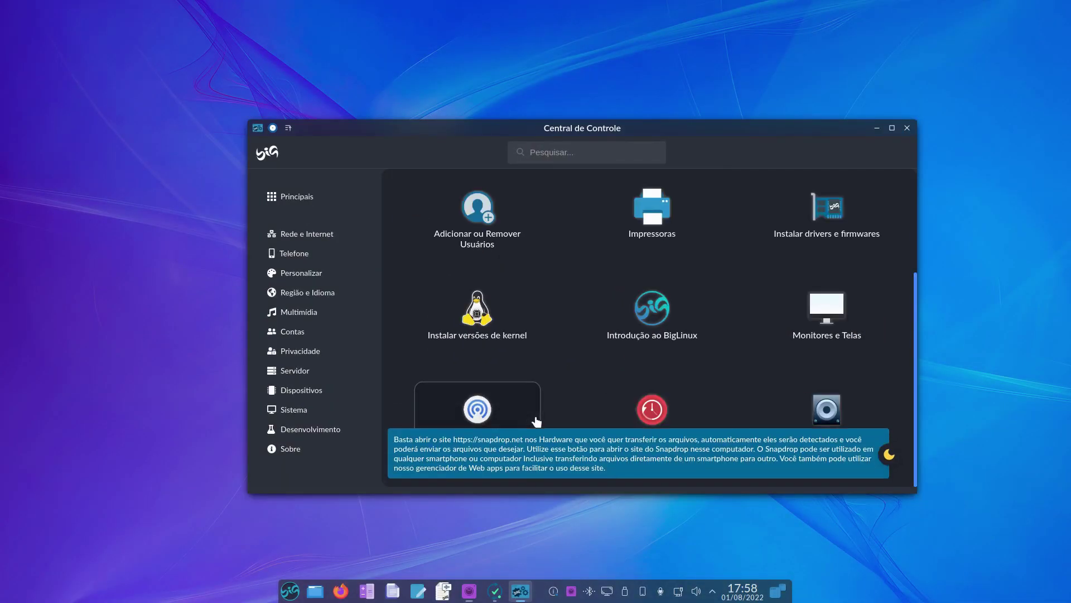